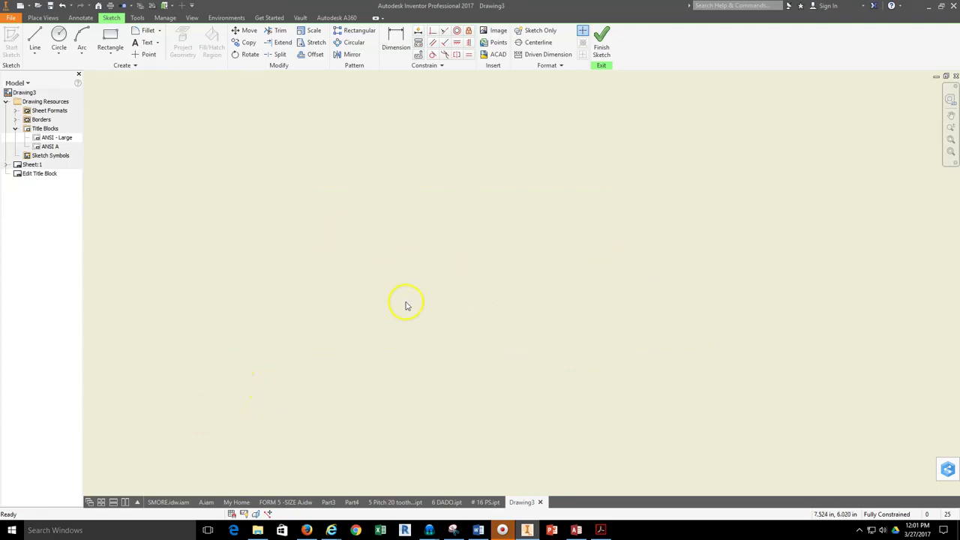
# Check the Form 5 title block directions in Firefox, return to Inventor, and draw the block's horizontal top edge 4.5 in long.
pyautogui.click(307, 530)
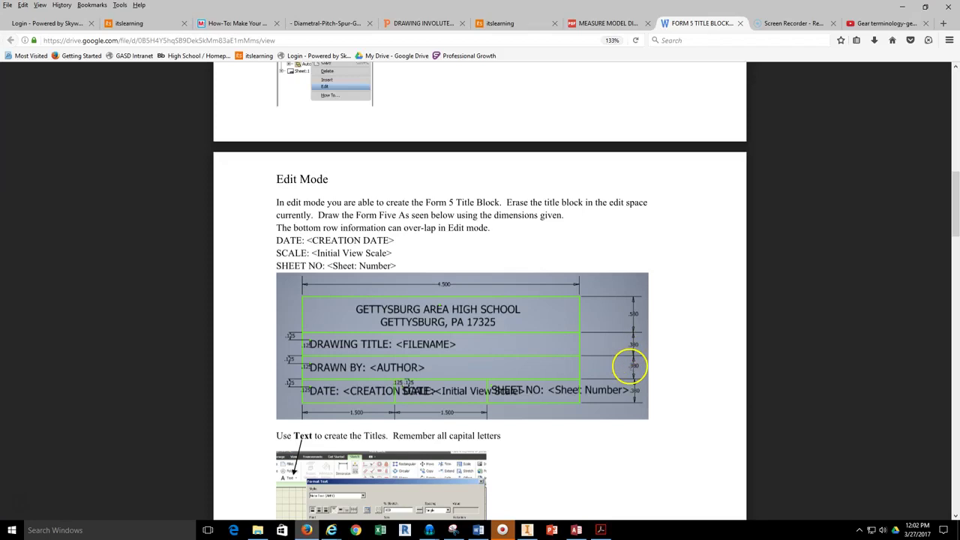
pyautogui.click(527, 529)
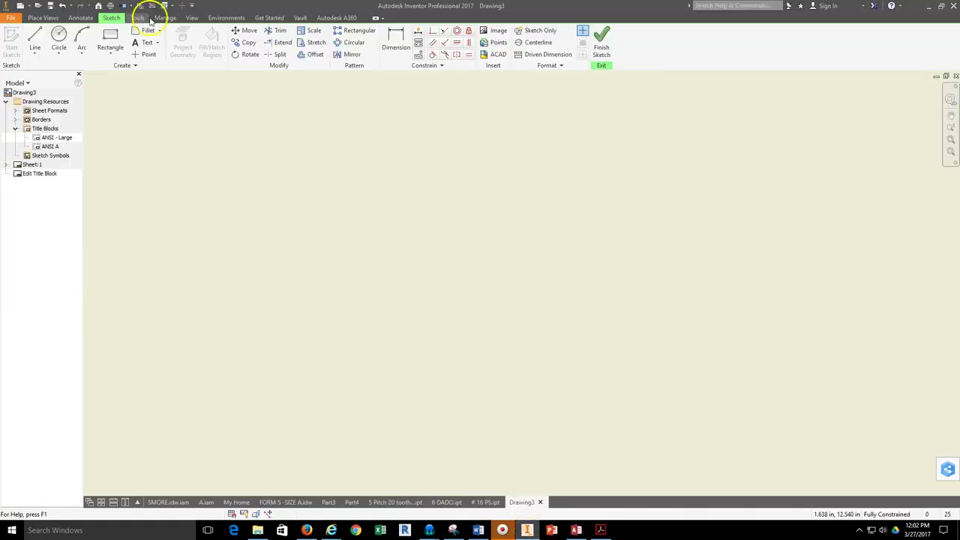
pyautogui.click(35, 41)
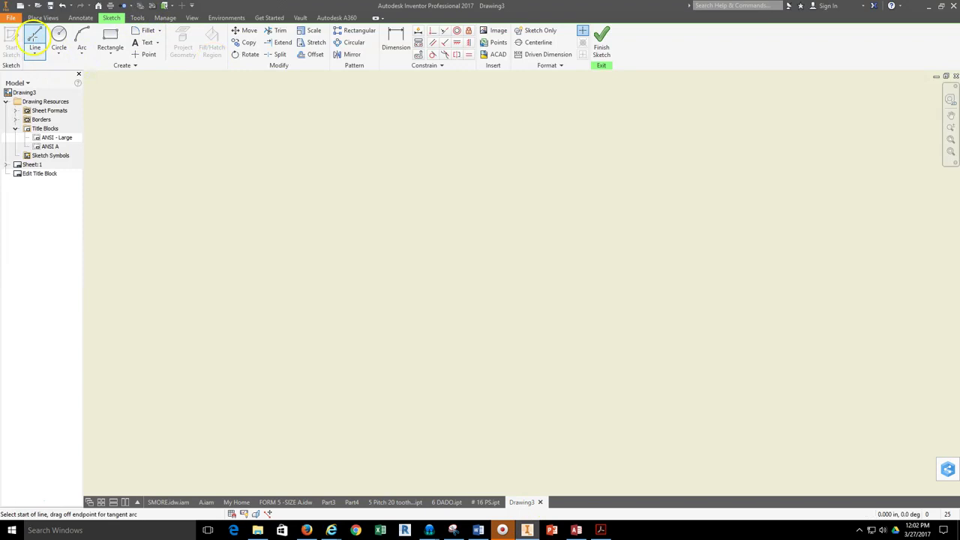
pyautogui.click(421, 309)
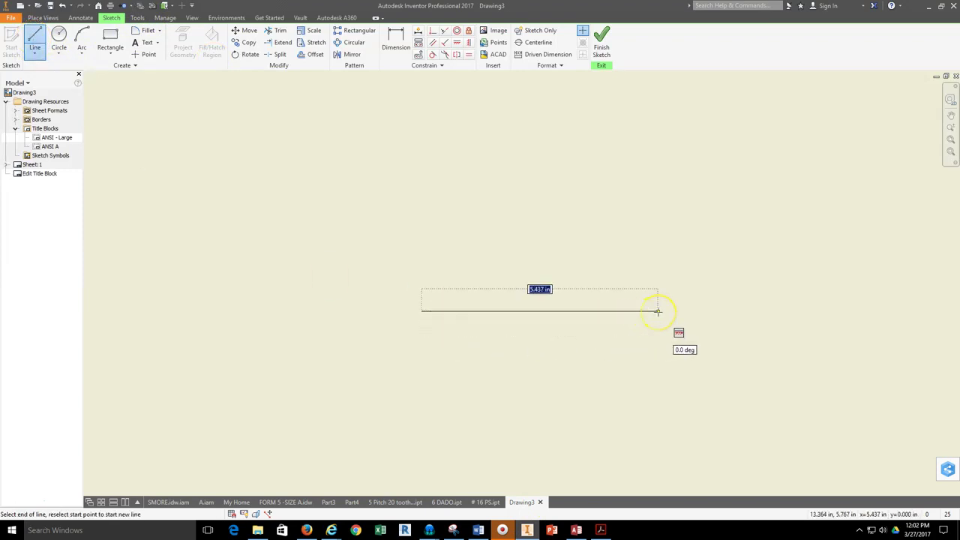
pyautogui.write('4.5')
pyautogui.press('Return')
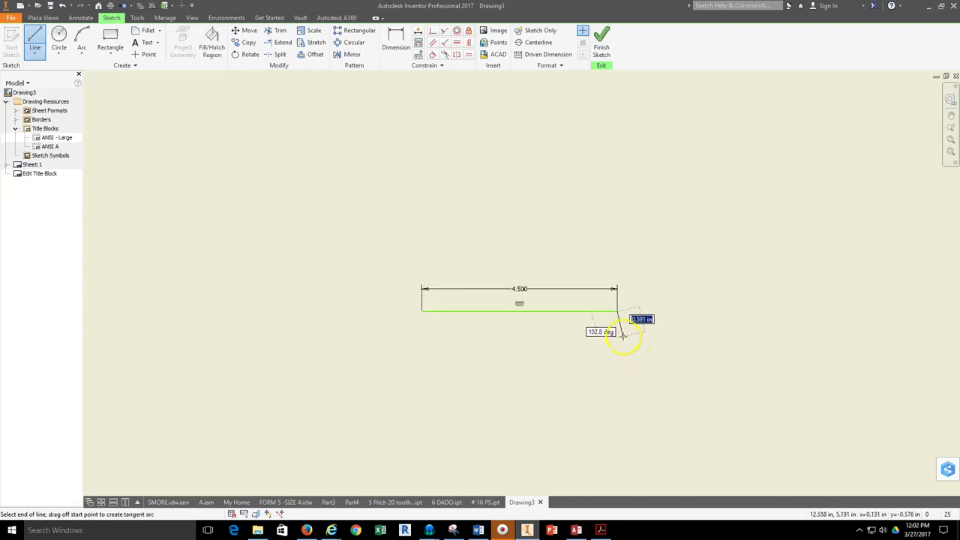
# Draw the block's right edge downward in segments of 0.58, 0.38, 0.38 and 0.38 in, and close the rectangle along its bottom and left edges.
pyautogui.write('.5')
pyautogui.press('Return')
pyautogui.click(617, 362)
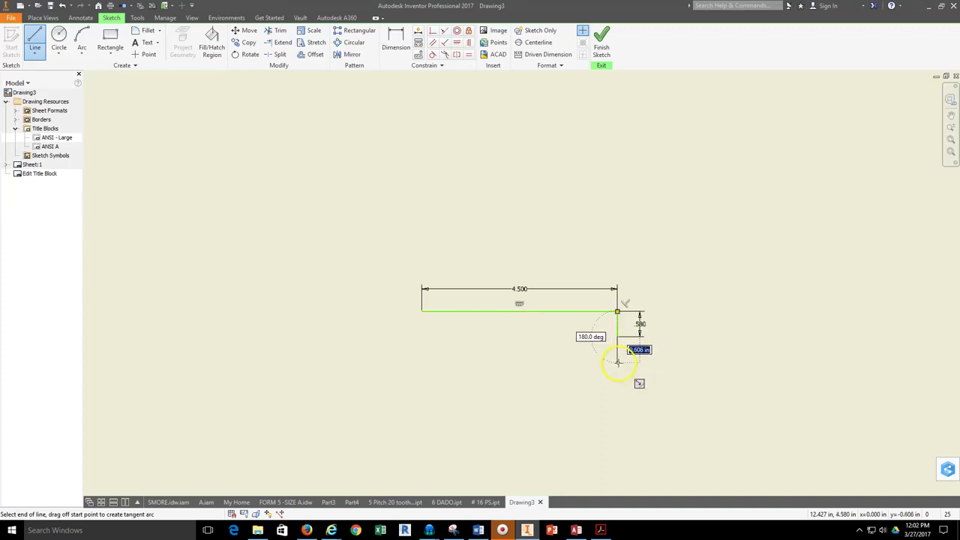
pyautogui.write('.3')
pyautogui.press('Return')
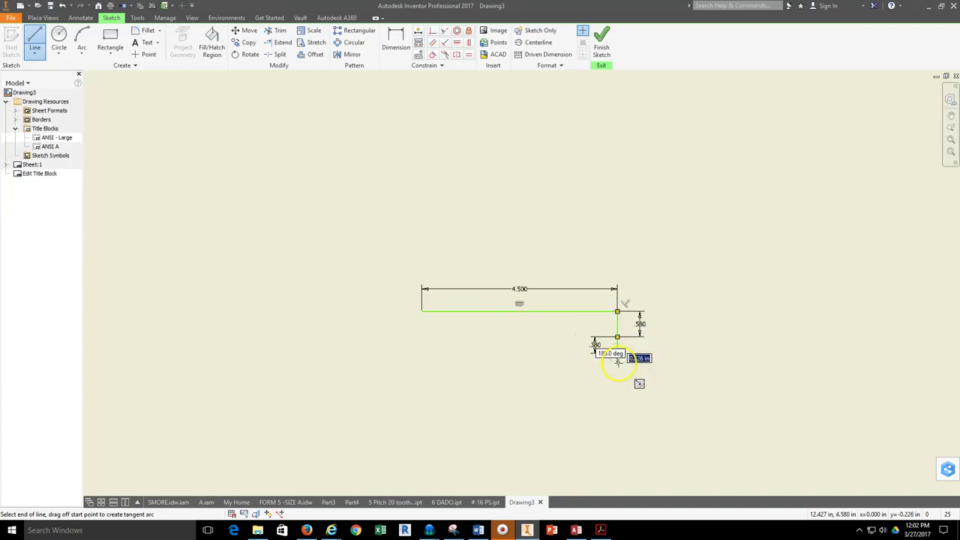
pyautogui.write('.3')
pyautogui.press('Return')
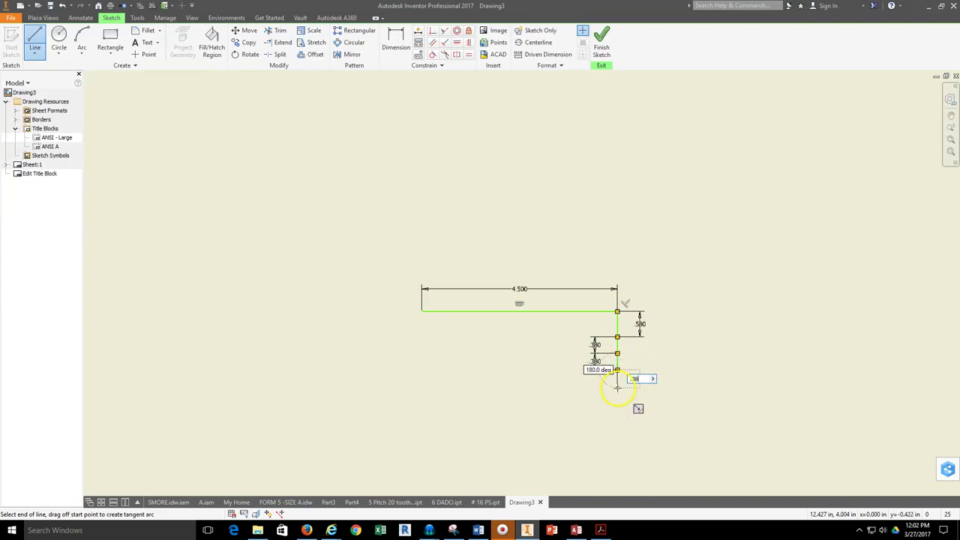
pyautogui.press('Return')
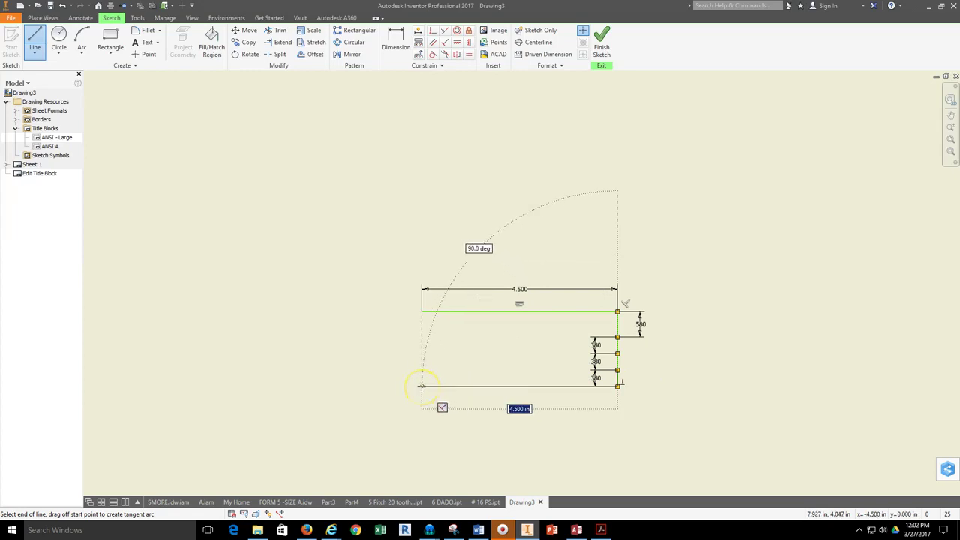
pyautogui.click(422, 387)
pyautogui.click(422, 311)
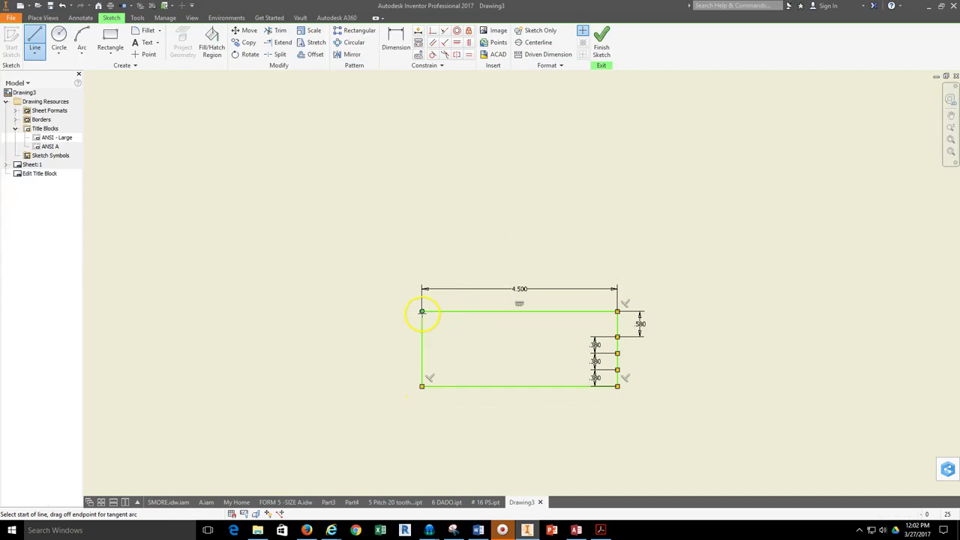
# Draw three full-width horizontal divider lines from the segment endpoints on the right edge to the left edge.
pyautogui.scroll(-3, 562, 321)
pyautogui.scroll(5, 562, 322)
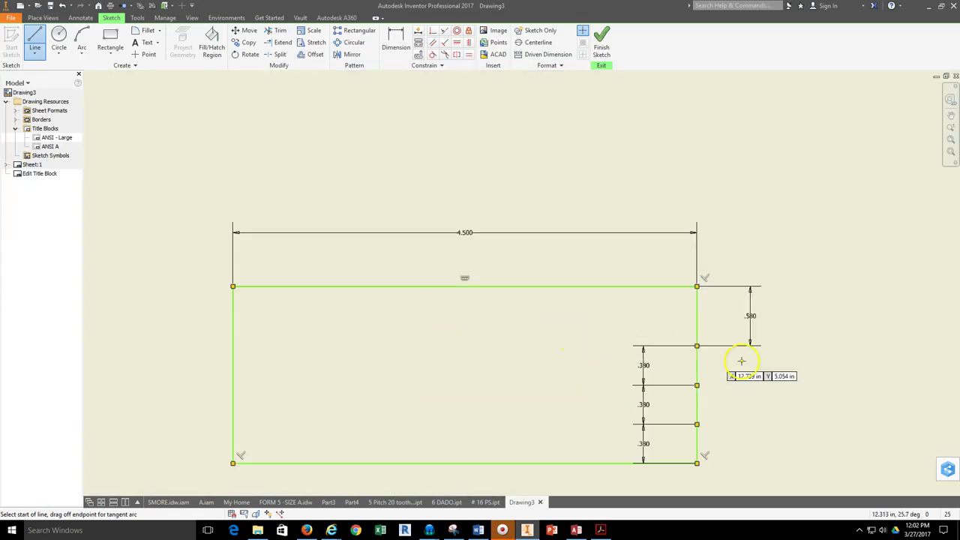
pyautogui.moveTo(473, 360); pyautogui.dragTo(491, 300, button='middle')
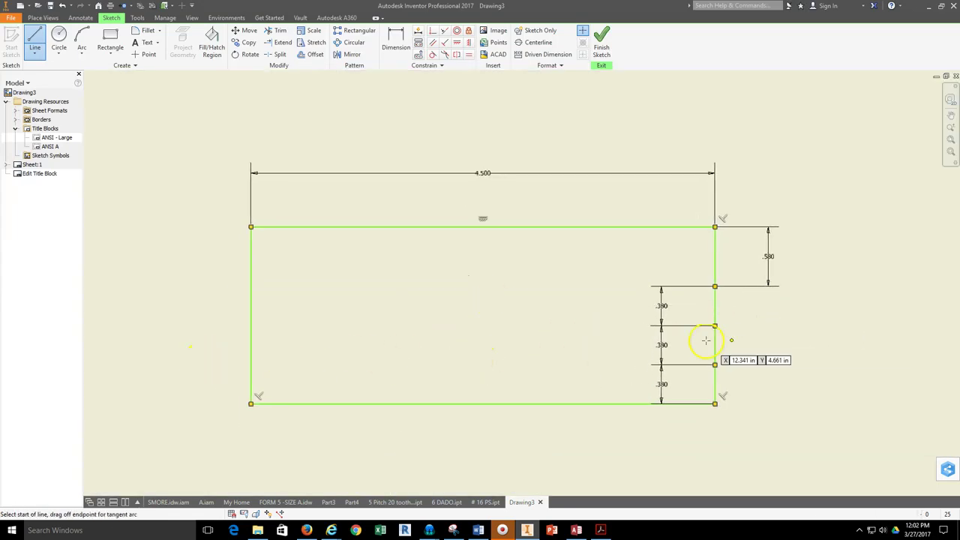
pyautogui.click(714, 285)
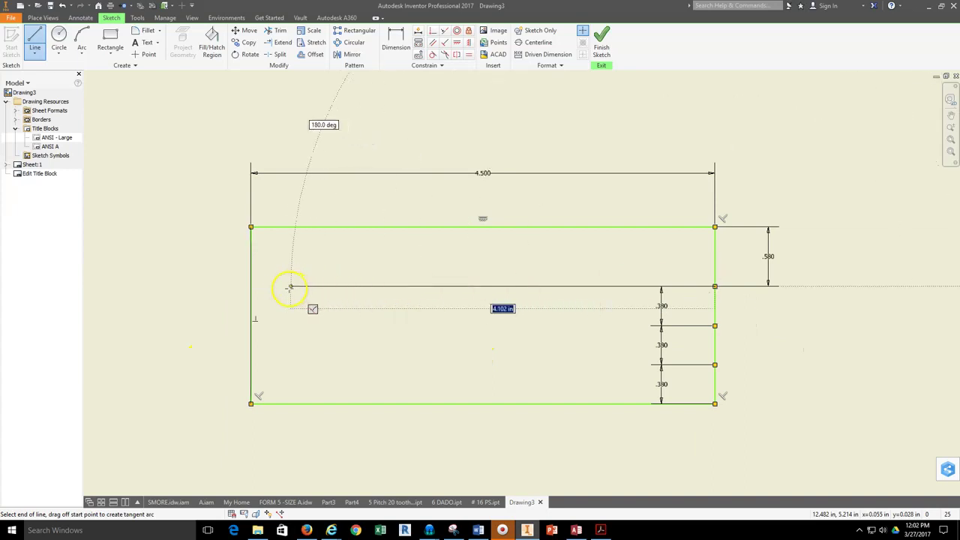
pyautogui.click(251, 285)
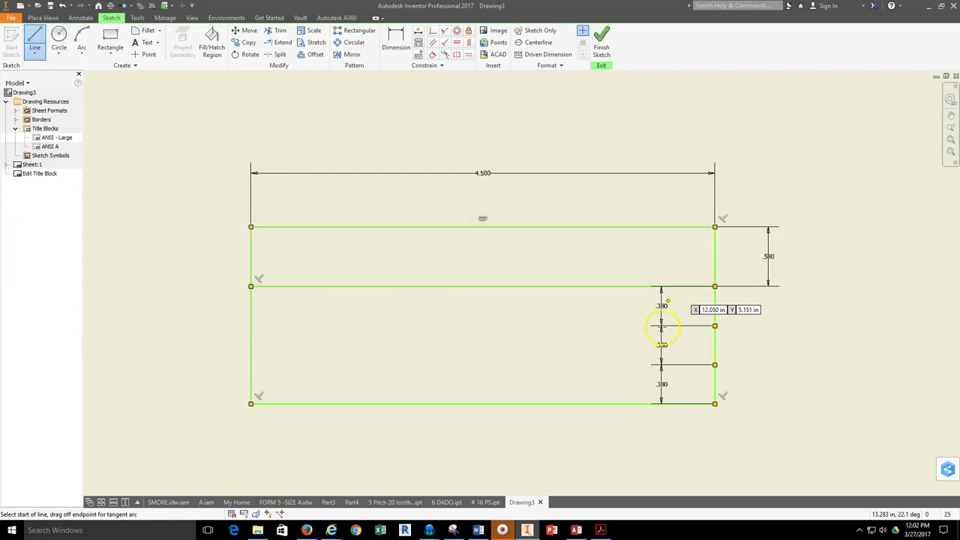
pyautogui.click(714, 324)
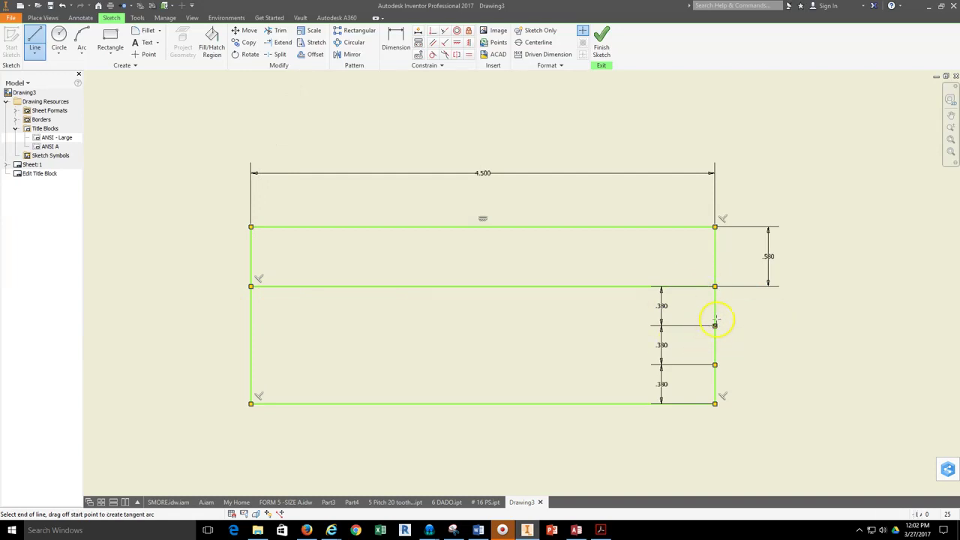
pyautogui.click(250, 325)
pyautogui.click(715, 365)
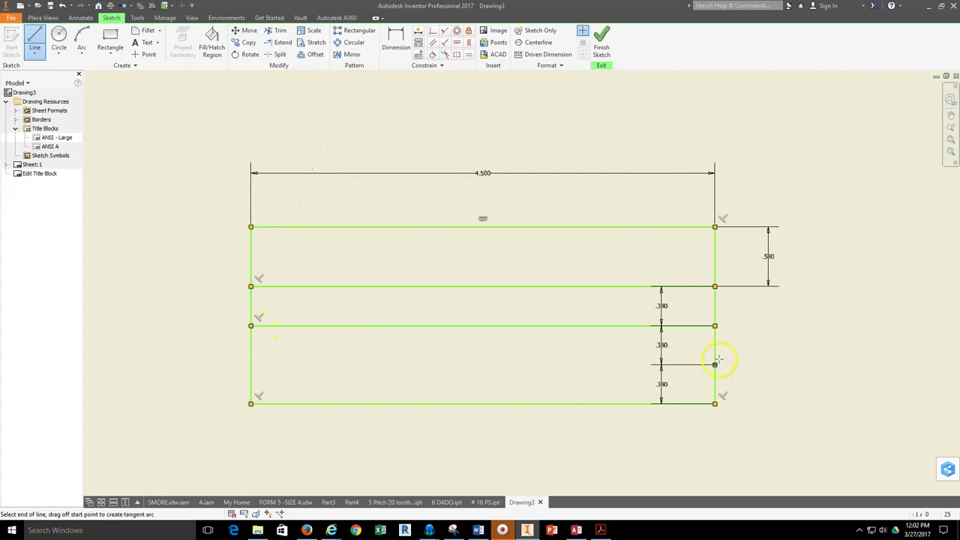
pyautogui.click(251, 365)
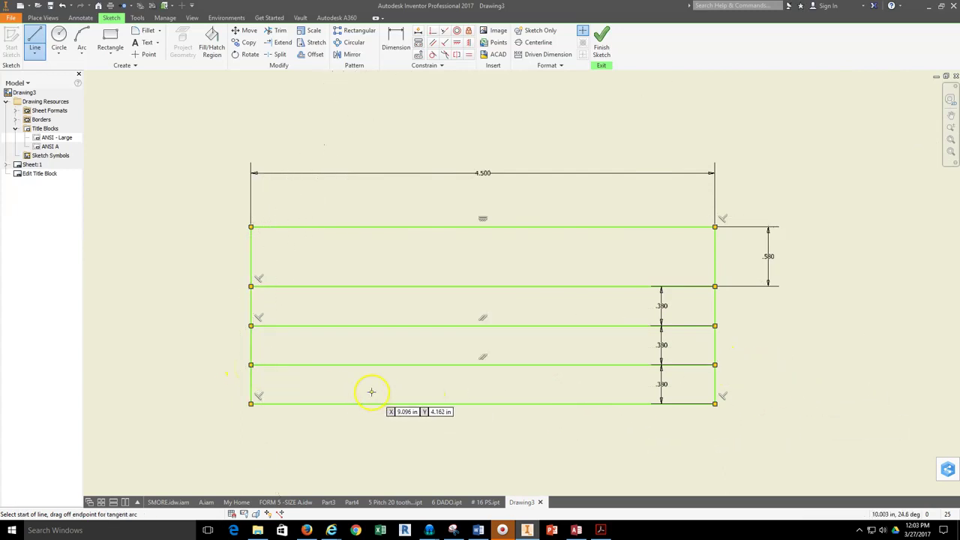
# Draw two vertical divider lines across the bottom row to split it into three cells, following the title block directions.
pyautogui.scroll(1, 367, 391)
pyautogui.click(306, 530)
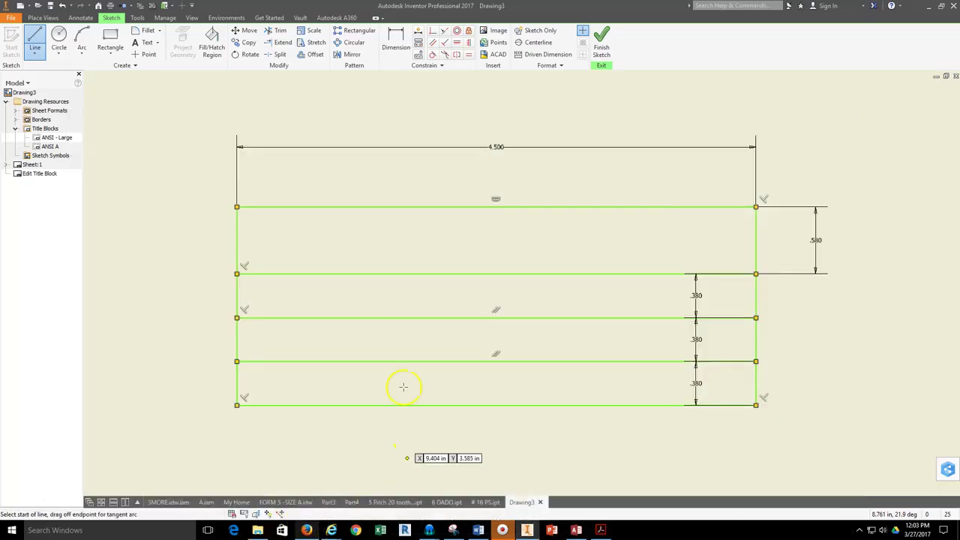
pyautogui.scroll(4, 369, 391)
pyautogui.click(402, 335)
pyautogui.click(402, 417)
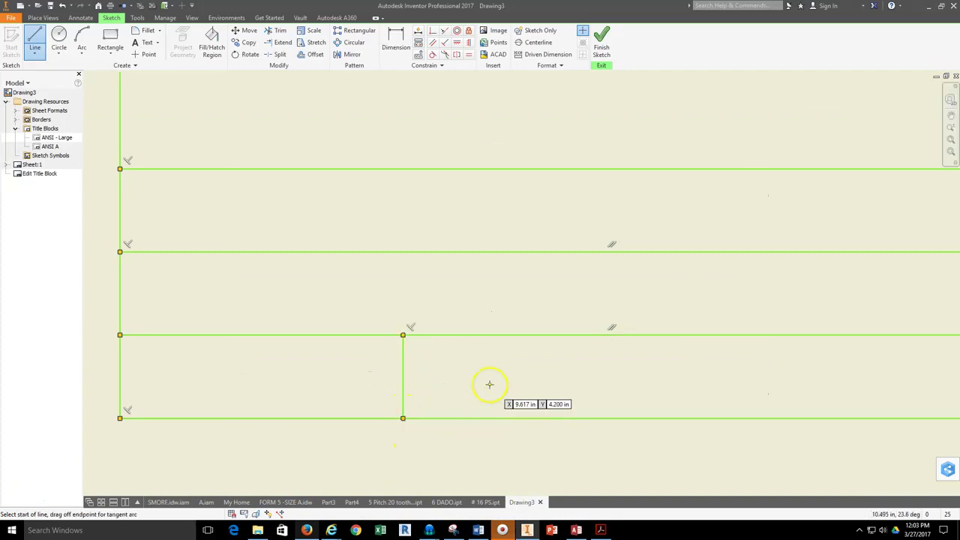
pyautogui.scroll(-3, 487, 383)
pyautogui.click(605, 354)
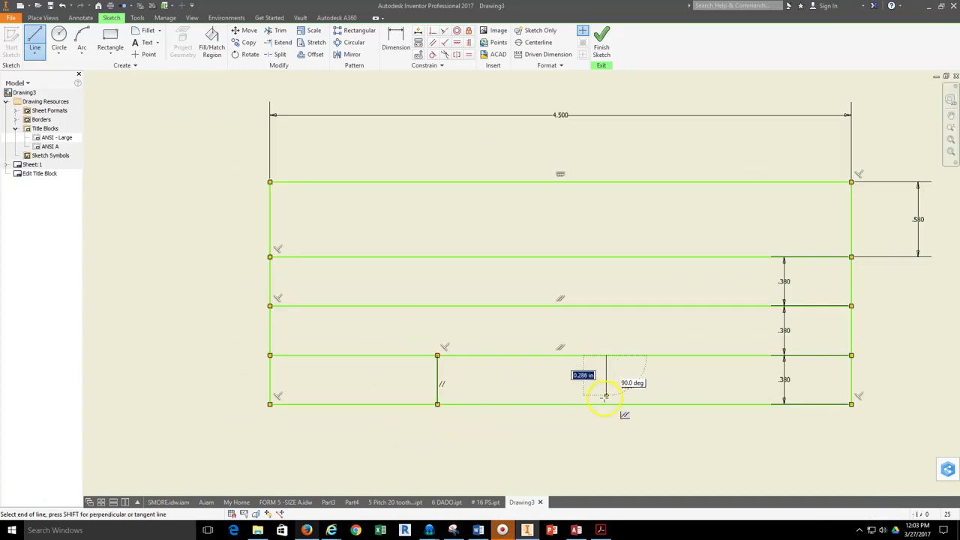
pyautogui.click(606, 404)
# Dimension the bottom row's first cell from the left edge to the first vertical divider at 1.5 in.
pyautogui.click(396, 41)
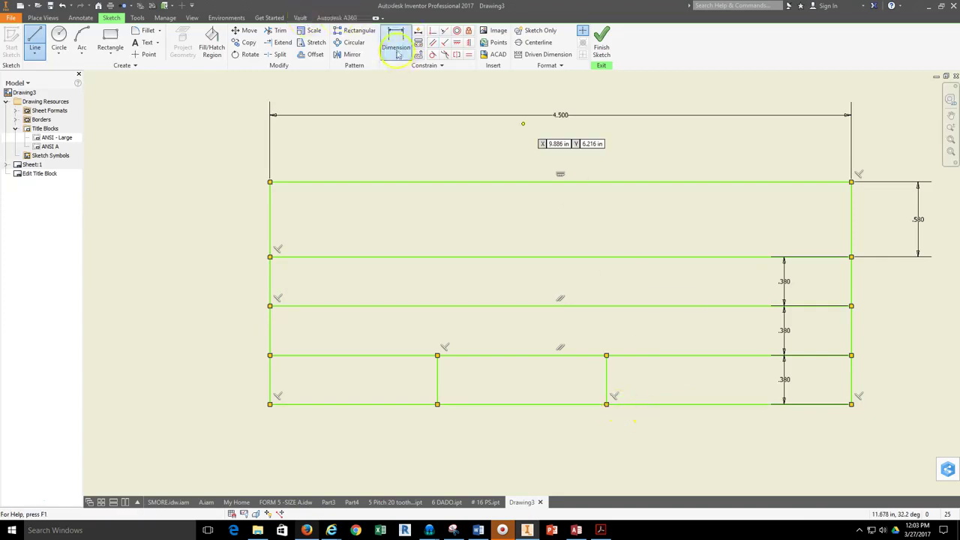
pyautogui.click(437, 383)
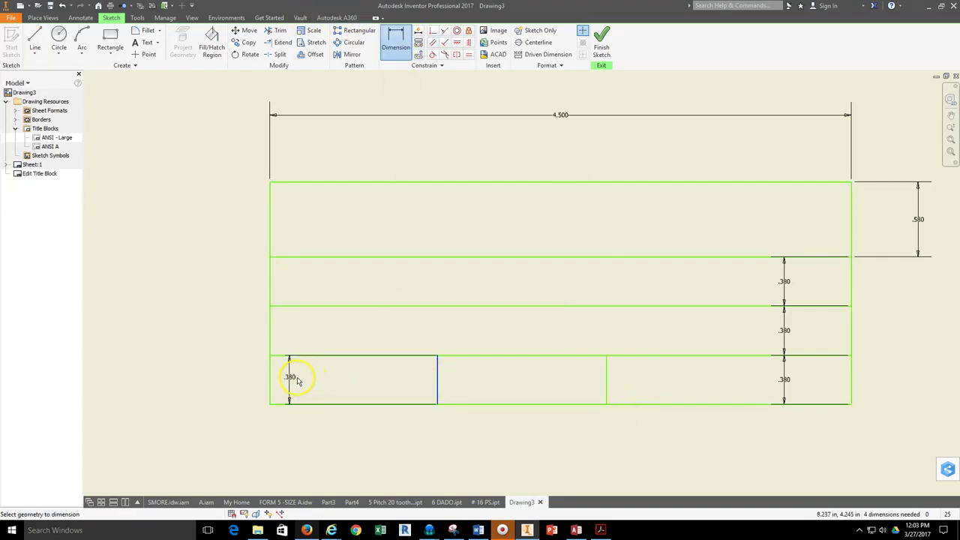
pyautogui.click(270, 379)
pyautogui.click(334, 437)
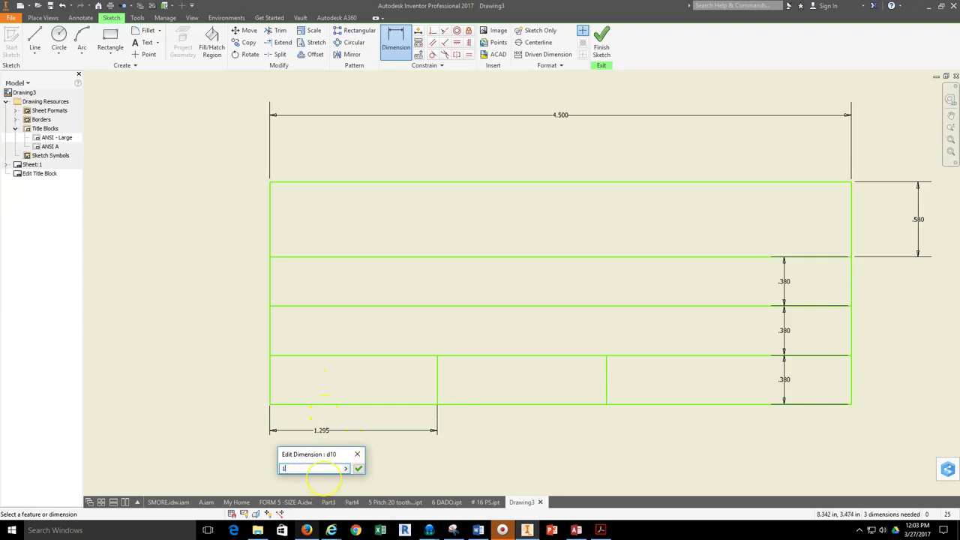
pyautogui.press('Return')
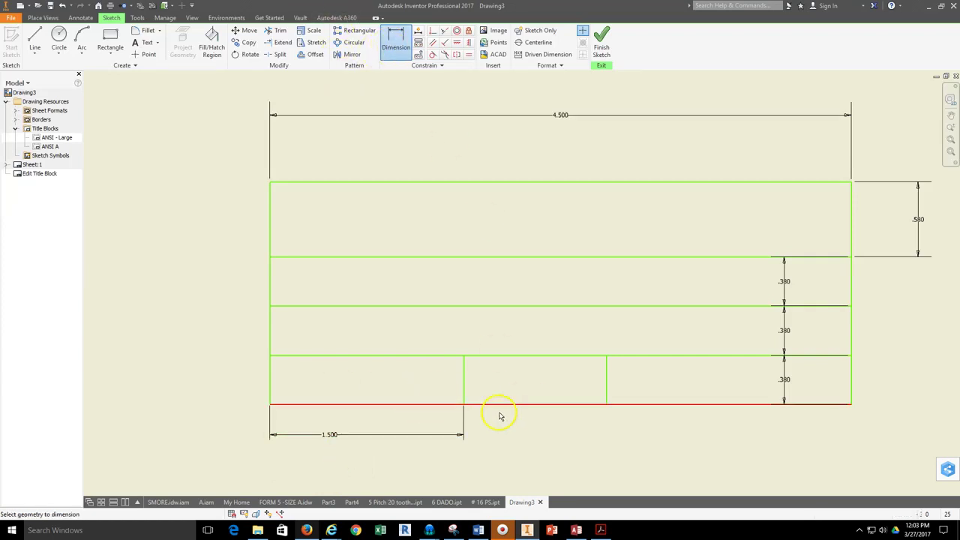
# Dimension the distance between the two vertical dividers in the bottom row at 1.5 in.
pyautogui.click(463, 384)
pyautogui.click(606, 384)
pyautogui.click(546, 438)
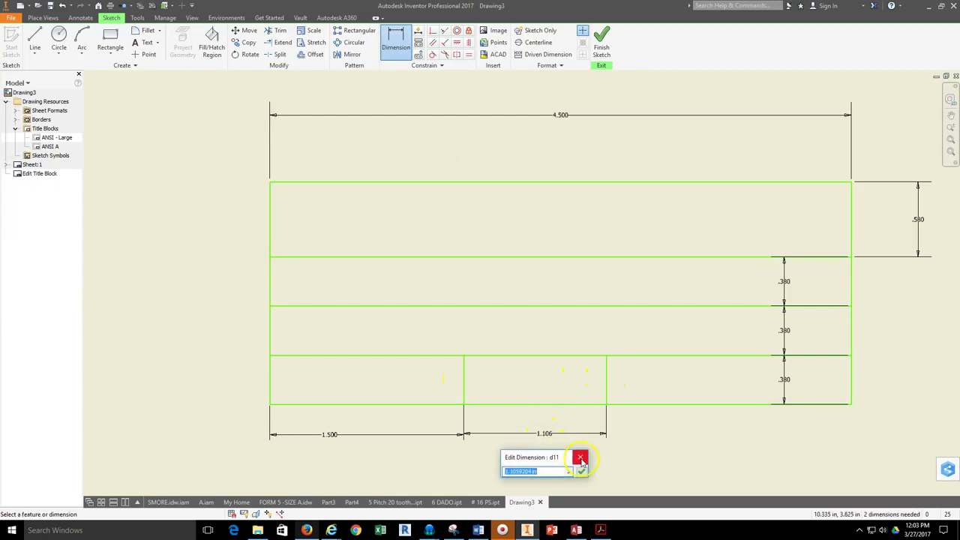
pyautogui.press('Return')
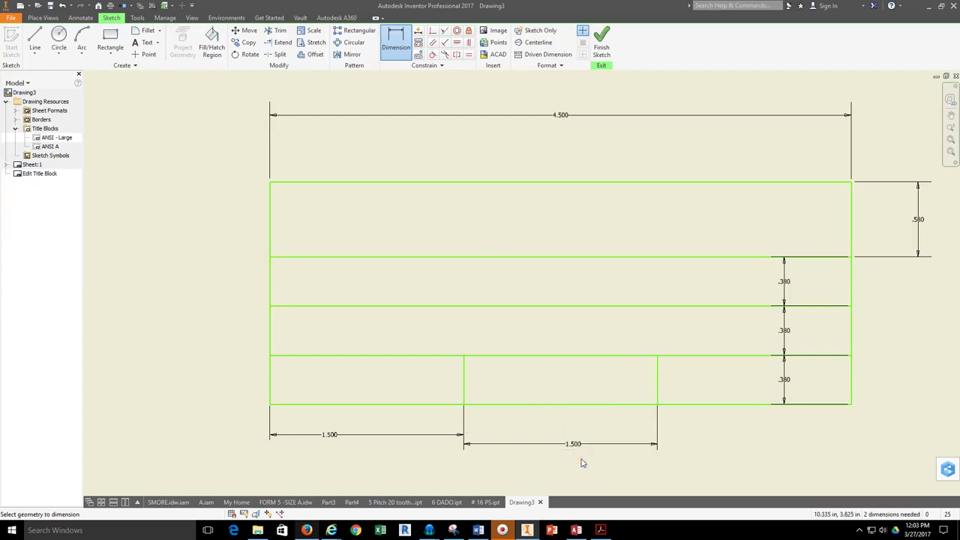
# Following the directions, start a text note in the top row reading GETTYSBURG AREA HIGH SCHOOL with the school's city, state and ZIP code.
pyautogui.moveTo(610, 300)
pyautogui.mouseDown(button='middle')
pyautogui.moveTo(572, 268)
pyautogui.moveTo(552, 293)
pyautogui.mouseUp(button='middle')
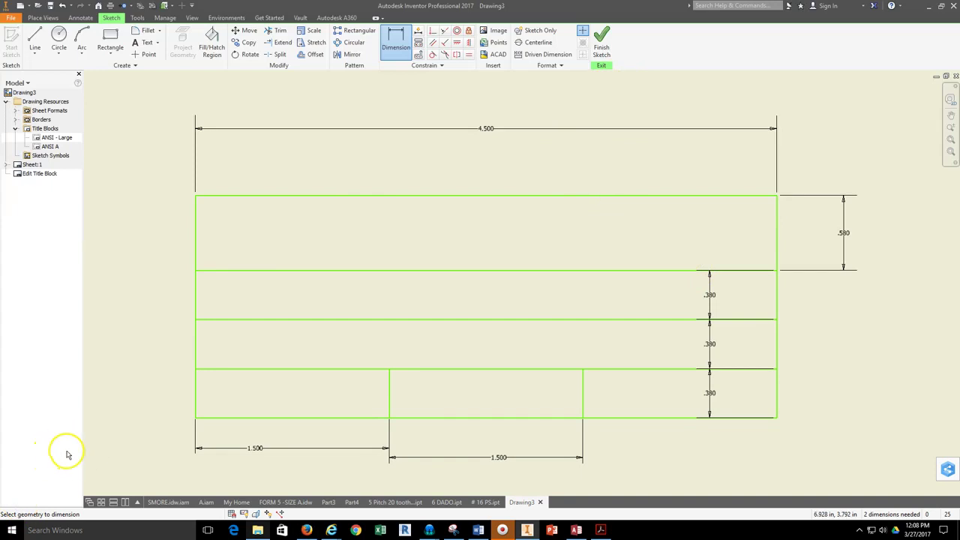
pyautogui.click(306, 530)
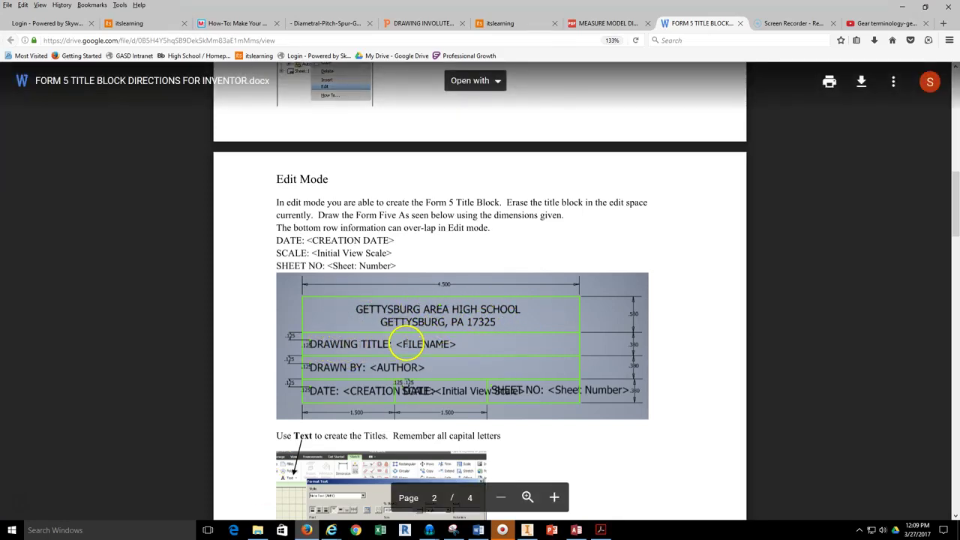
pyautogui.click(528, 530)
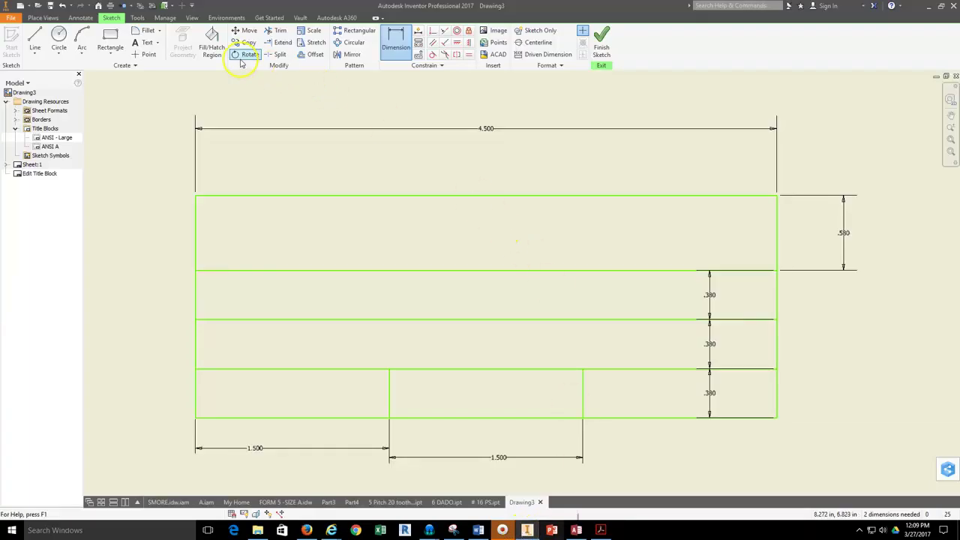
pyautogui.click(158, 44)
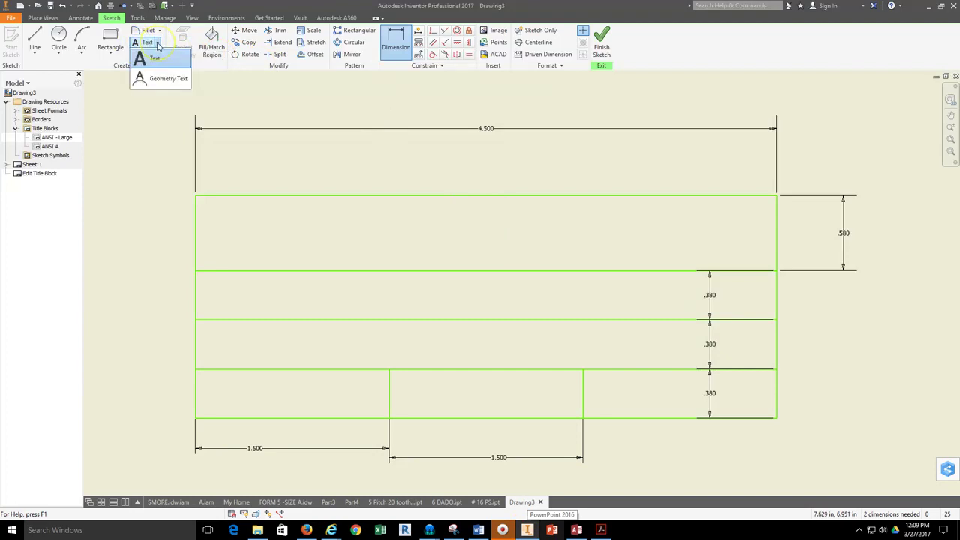
pyautogui.click(153, 63)
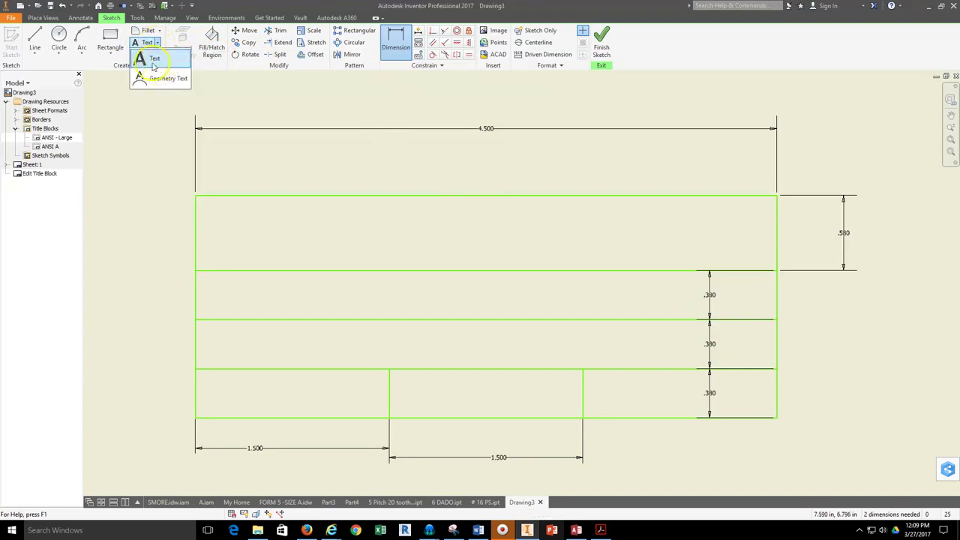
pyautogui.click(155, 60)
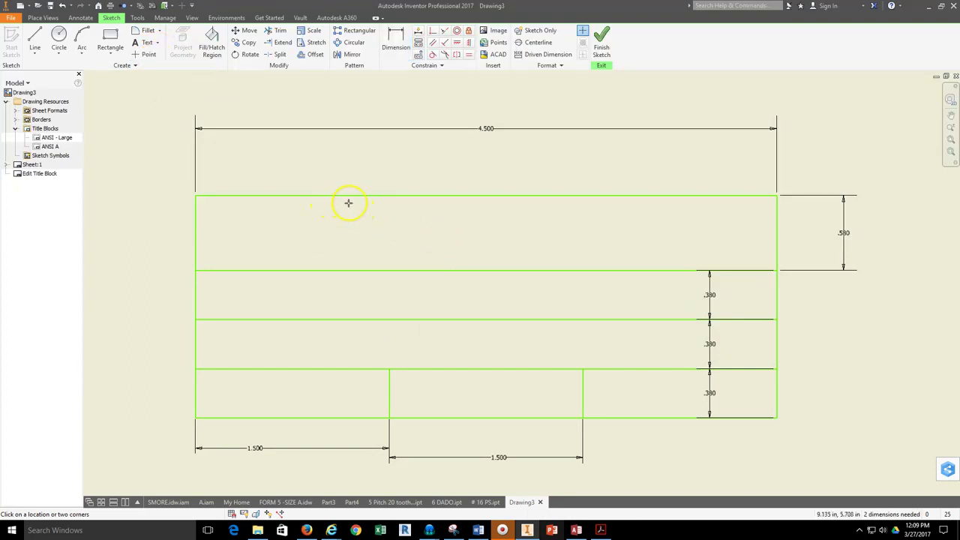
pyautogui.click(681, 266)
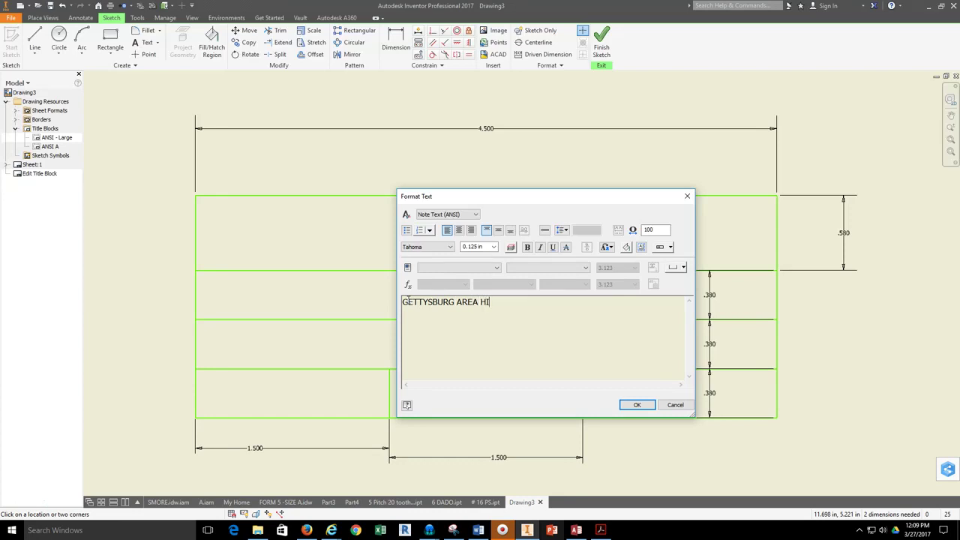
pyautogui.write('OOL GETTYSBURG PA 17325')
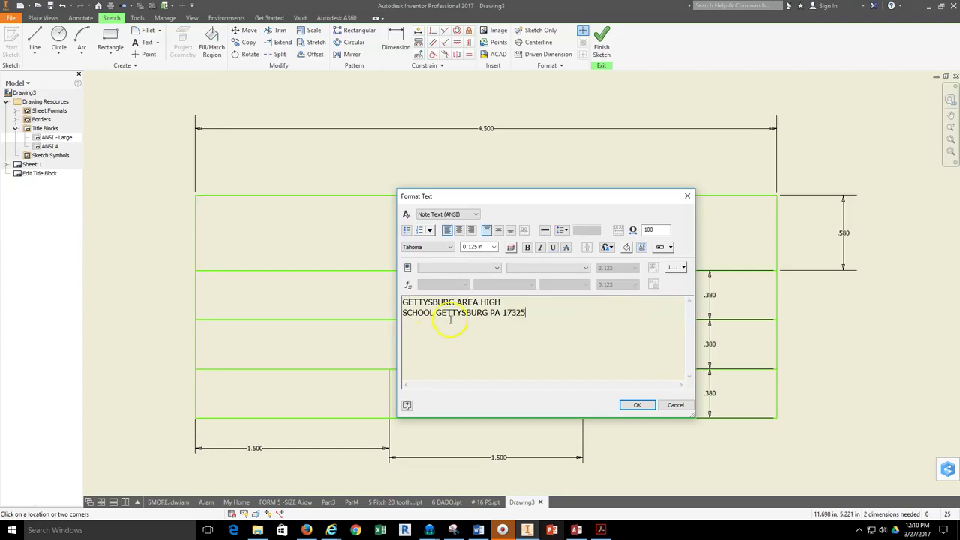
# Add a period after the state abbreviation PA in the school note and accept the text.
pyautogui.click(499, 311)
pyautogui.press('Return')
pyautogui.write('.')
pyautogui.click(637, 406)
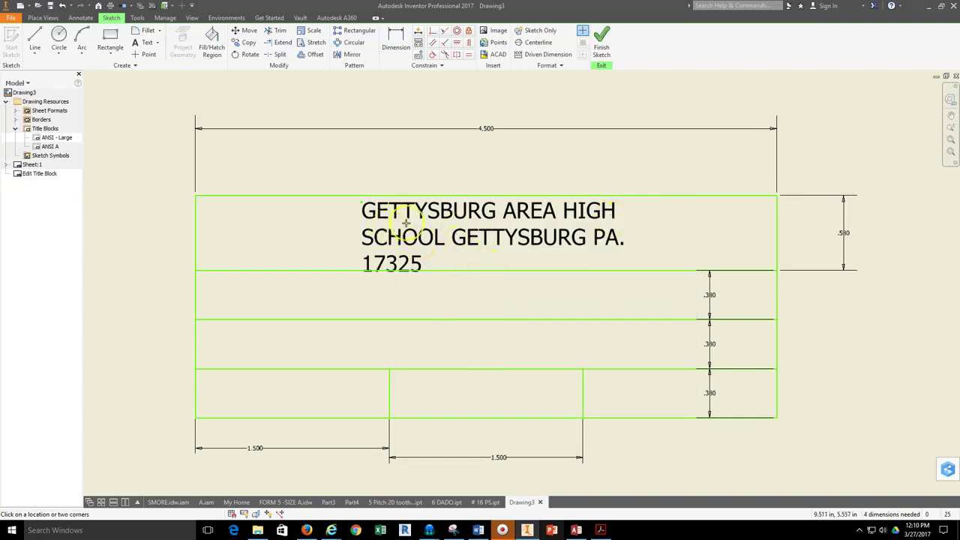
# Set the school note's text height to 0.125 in and centre-justify both of its lines.
pyautogui.press('Escape')
pyautogui.click(456, 240)
pyautogui.doubleClick(456, 240)
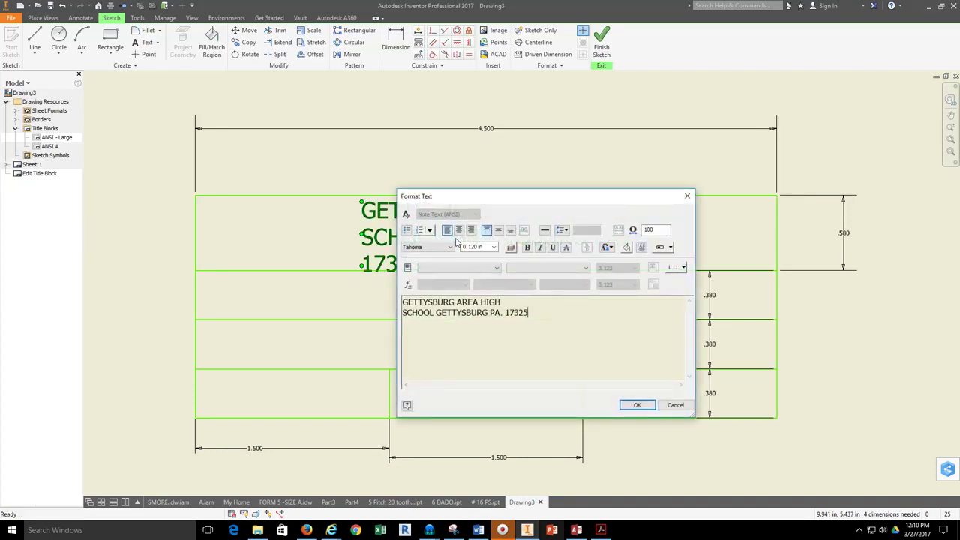
pyautogui.moveTo(547, 309); pyautogui.dragTo(398, 299)
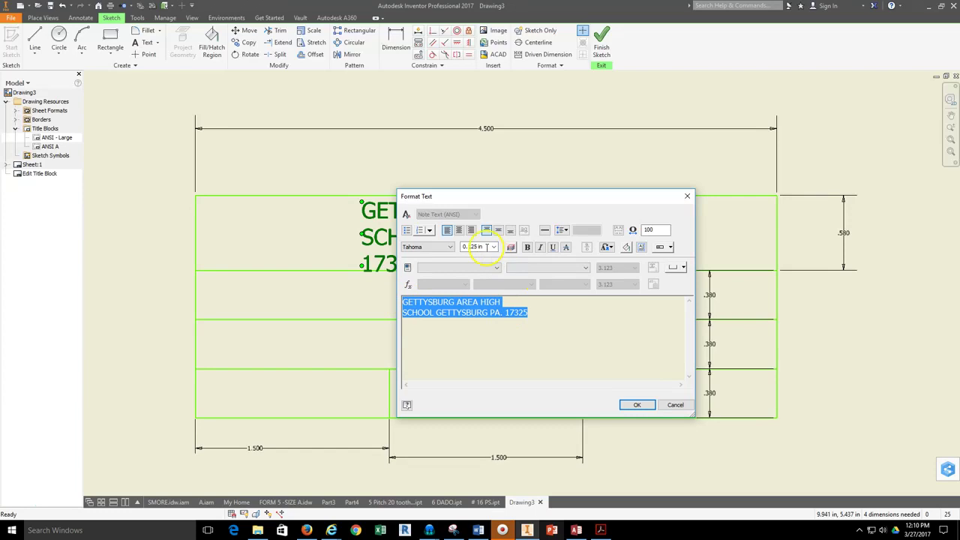
pyautogui.click(498, 232)
pyautogui.click(487, 232)
pyautogui.click(459, 230)
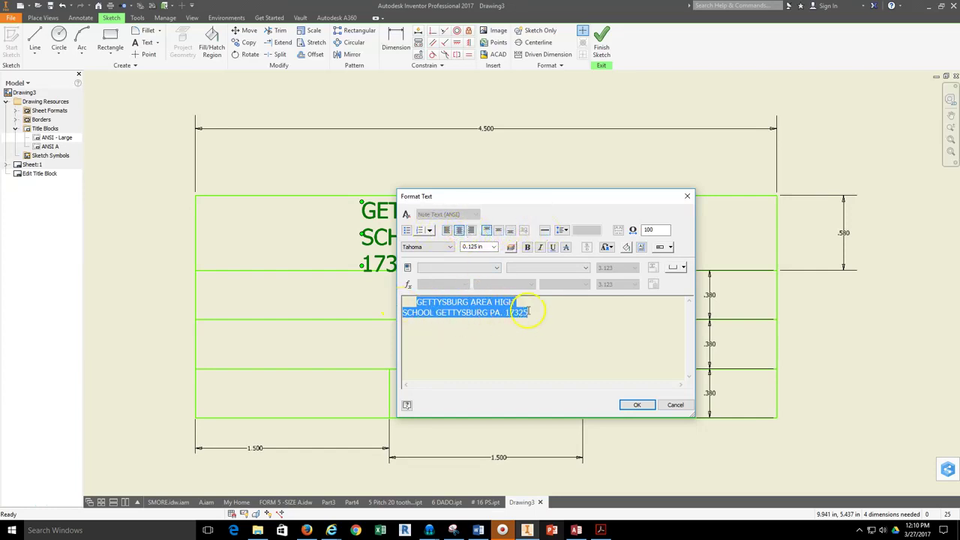
pyautogui.click(636, 405)
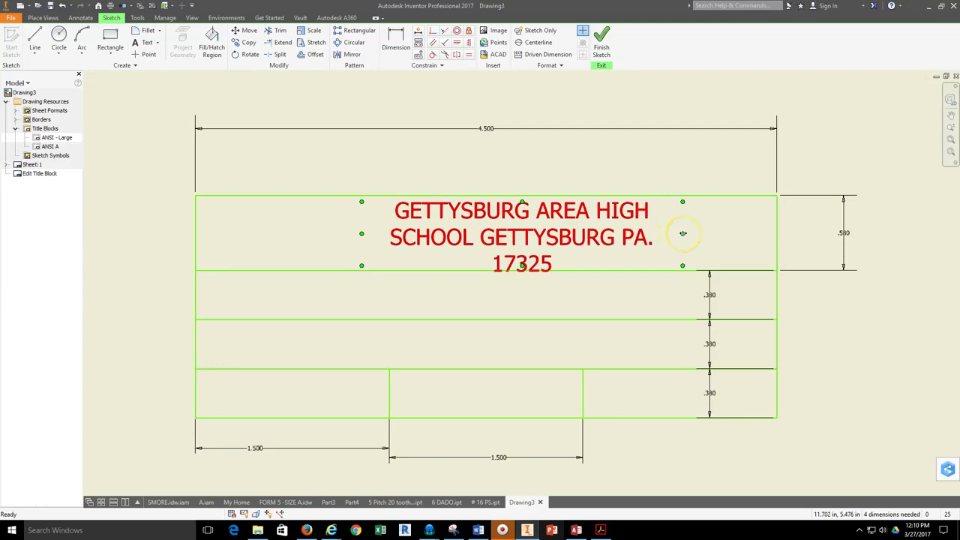
# Widen the school note's text box so it wraps onto two lines, and centre the note in the top row.
pyautogui.click(697, 234)
pyautogui.moveTo(697, 234); pyautogui.dragTo(754, 234)
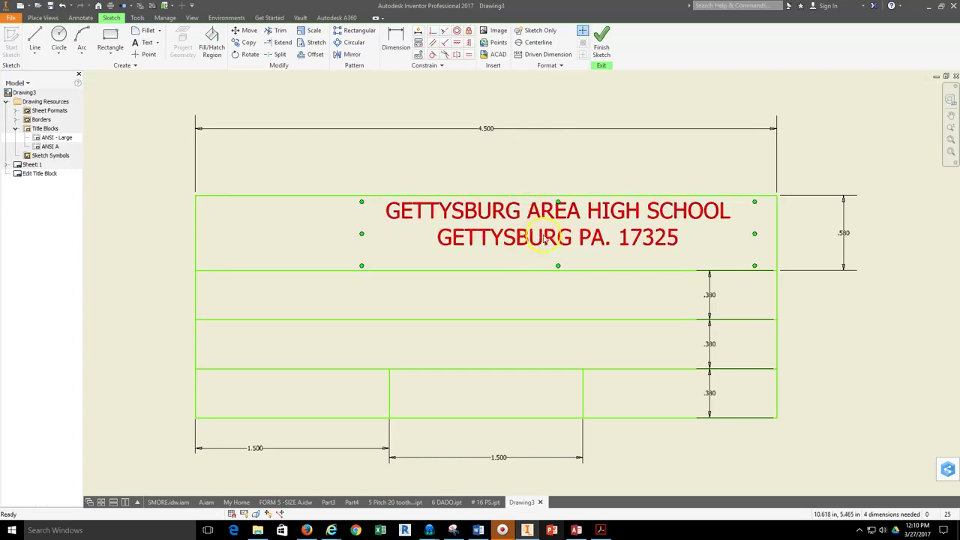
pyautogui.moveTo(548, 244); pyautogui.dragTo(492, 247)
pyautogui.click(699, 273)
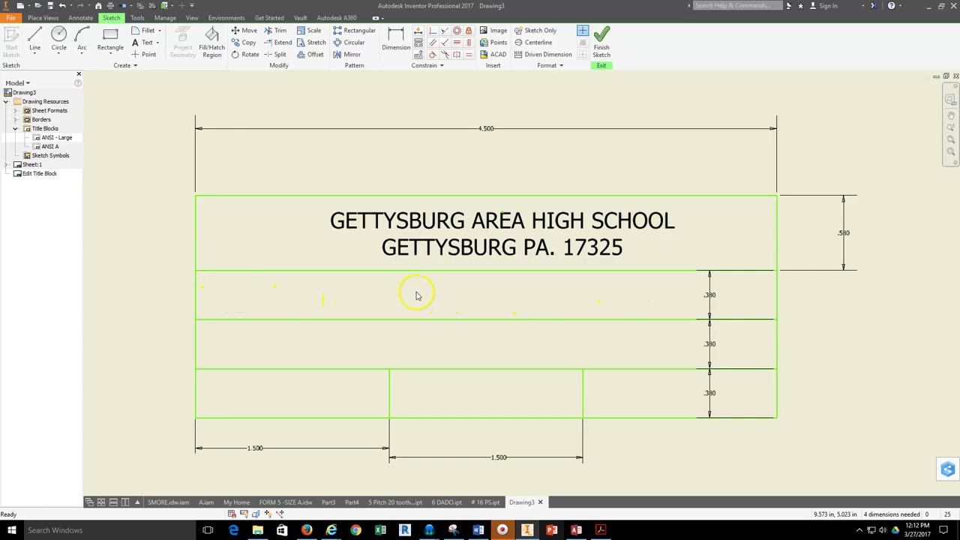
# Following the browser directions, start a text note spanning most of the second row in Inventor, reading DTAWING TITLE:.
pyautogui.click(307, 530)
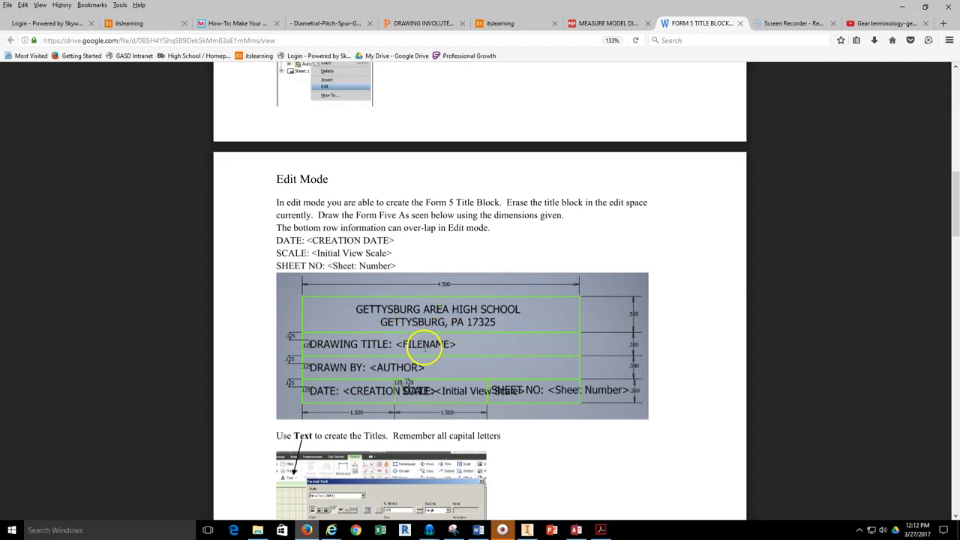
pyautogui.click(527, 530)
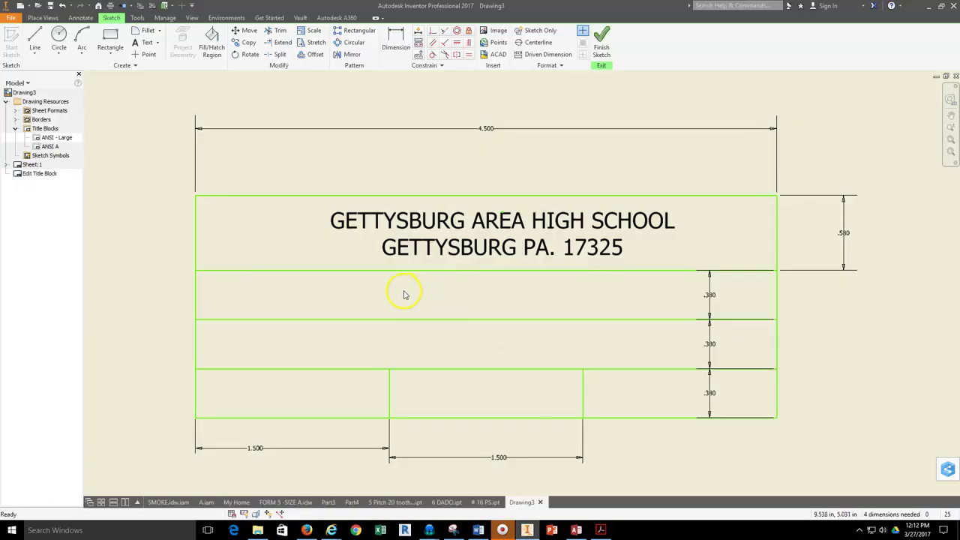
pyautogui.click(143, 42)
pyautogui.click(218, 279)
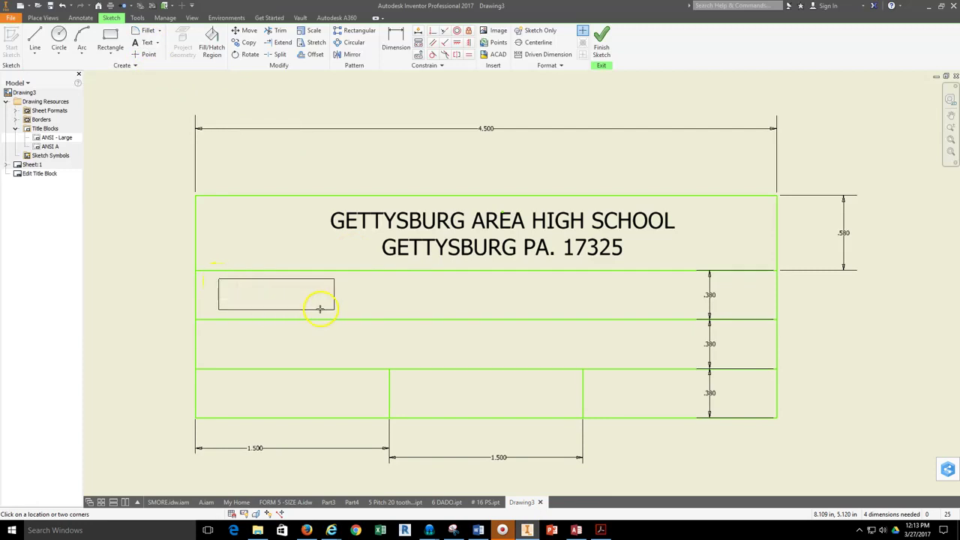
pyautogui.click(666, 311)
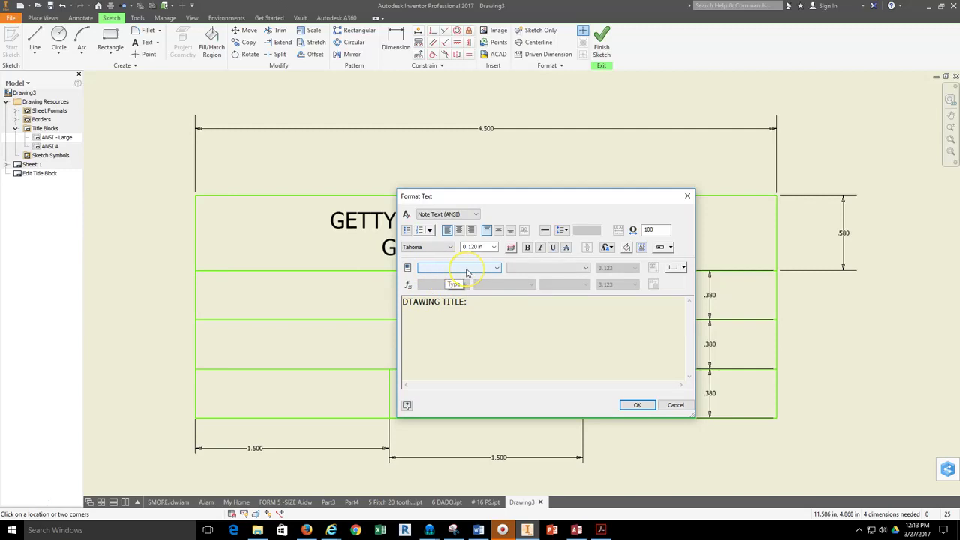
# Switch to the browser directions and read how to insert the file name property into a title block note.
pyautogui.click(307, 530)
pyautogui.scroll(-5, 477, 324)
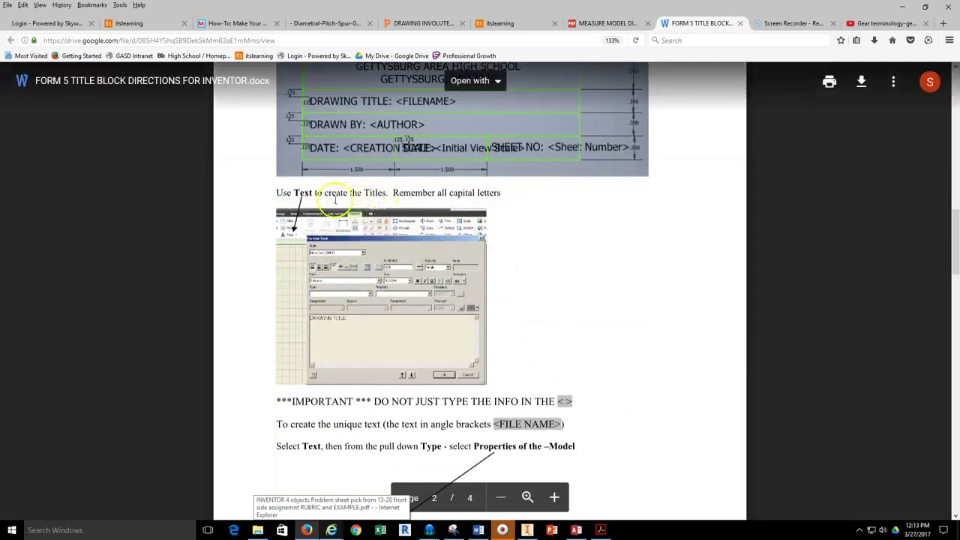
pyautogui.scroll(-4, 296, 194)
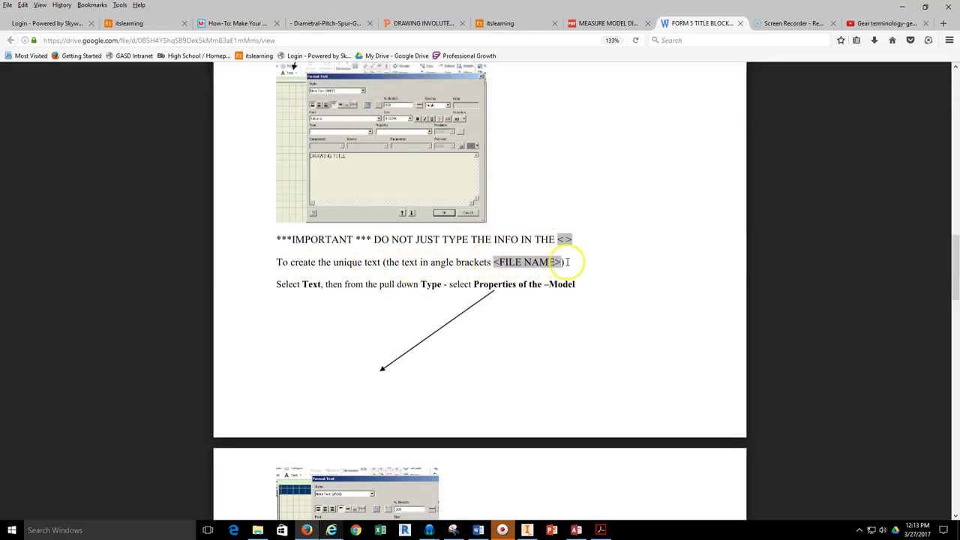
pyautogui.scroll(-2, 296, 285)
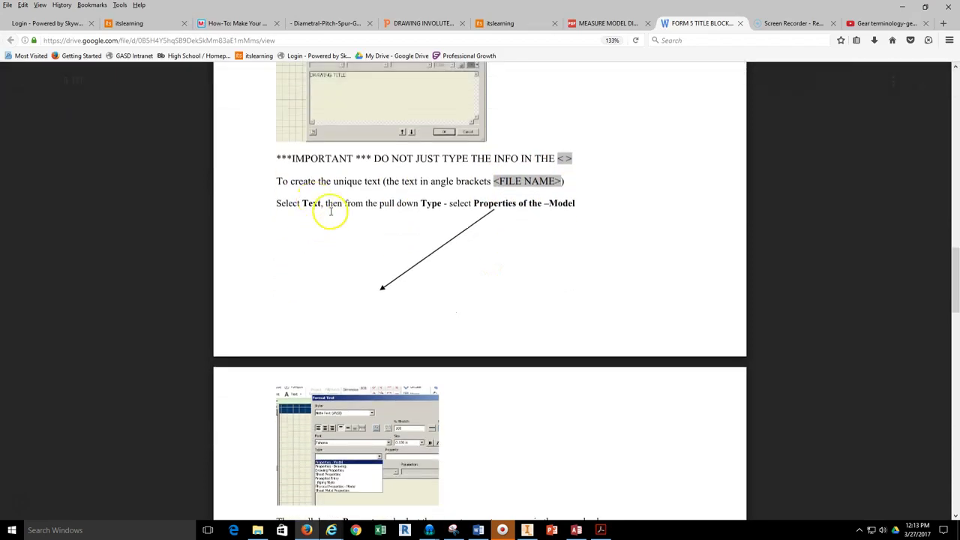
pyautogui.scroll(-1, 405, 212)
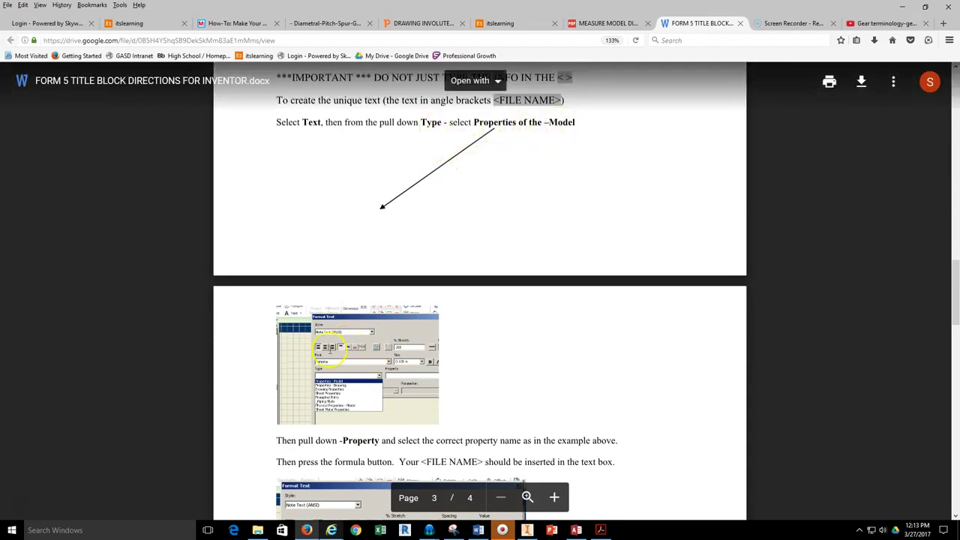
pyautogui.scroll(-1, 329, 350)
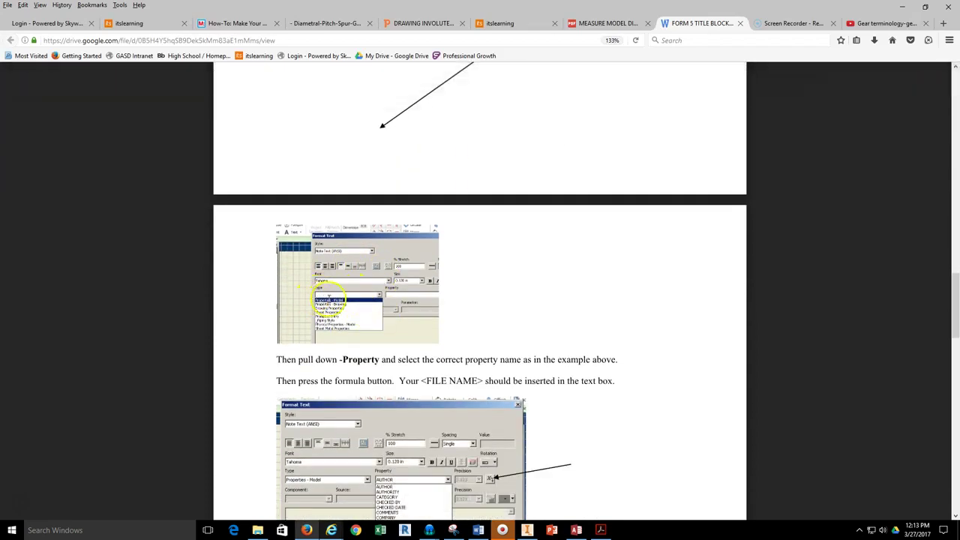
pyautogui.scroll(-1, 378, 300)
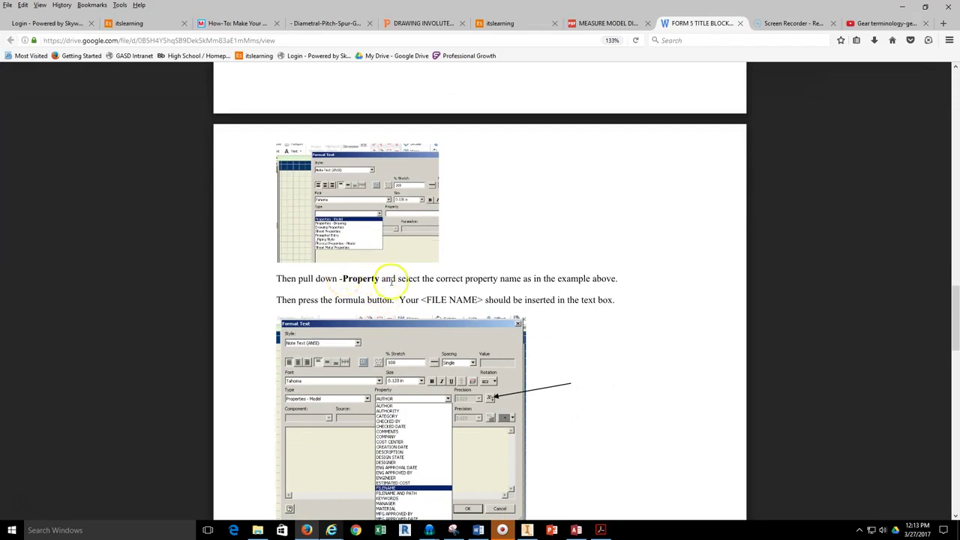
pyautogui.scroll(-1, 395, 395)
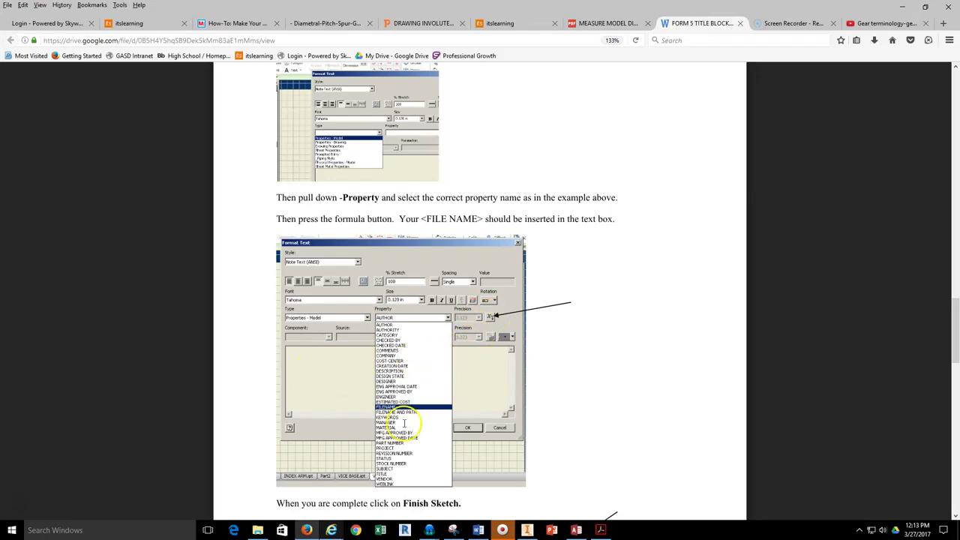
# Back in Inventor, insert the FILENAME property from Properties - Model after the title label.
pyautogui.click(527, 530)
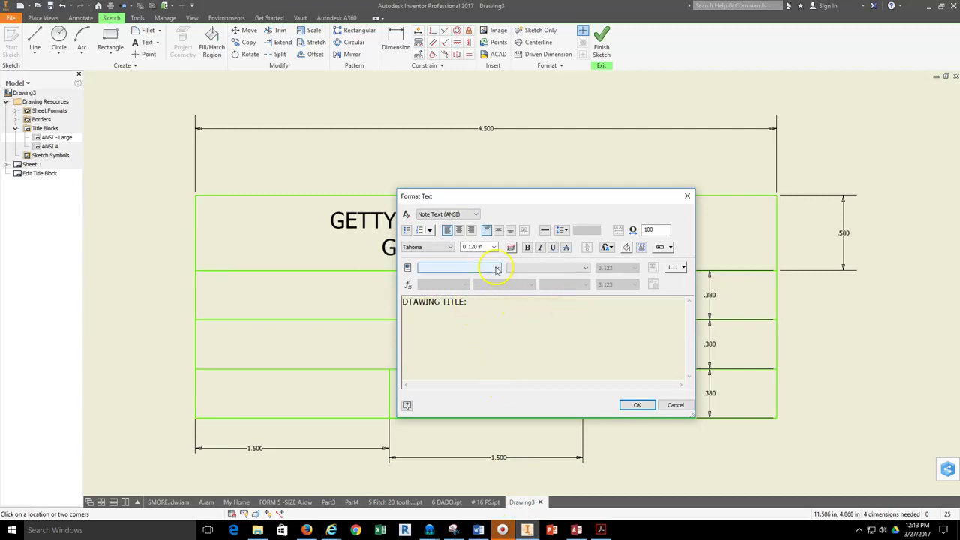
pyautogui.click(496, 268)
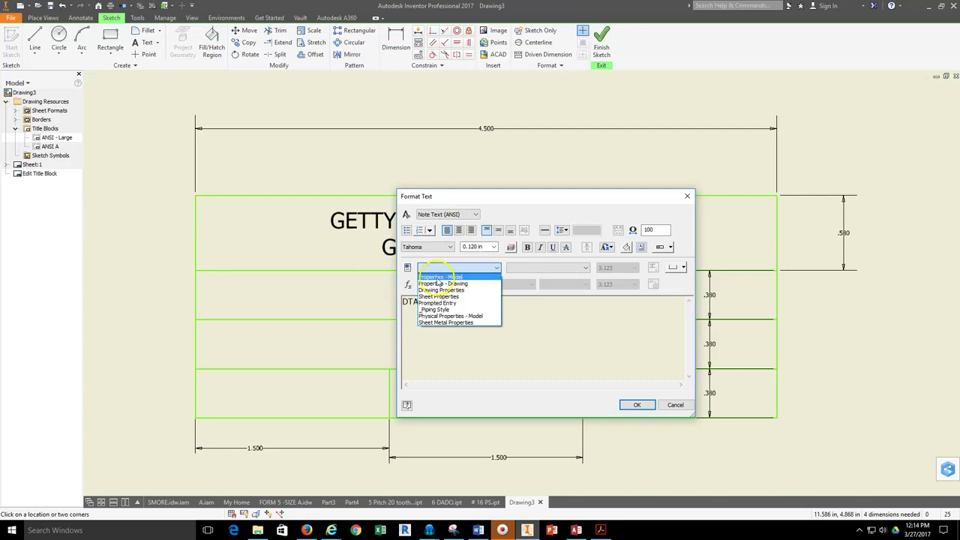
pyautogui.click(440, 278)
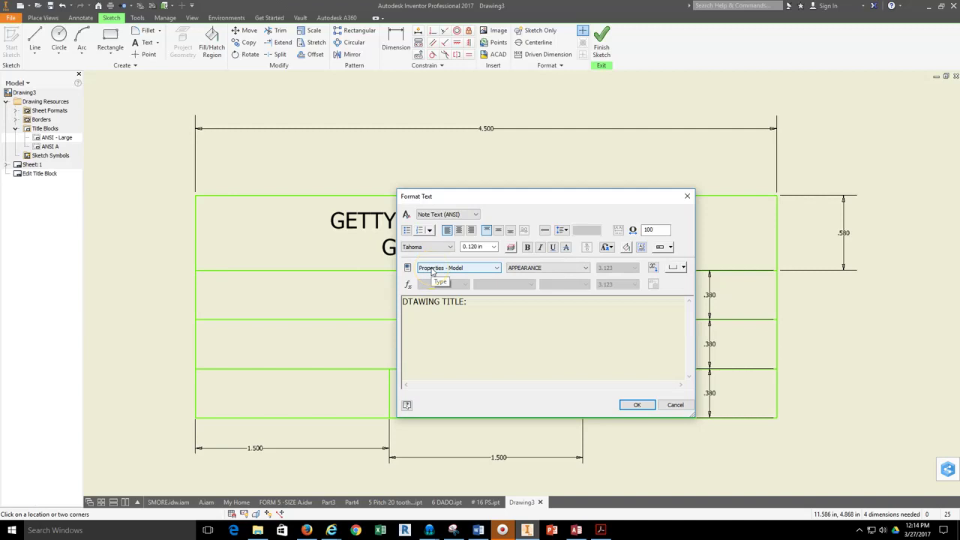
pyautogui.click(583, 269)
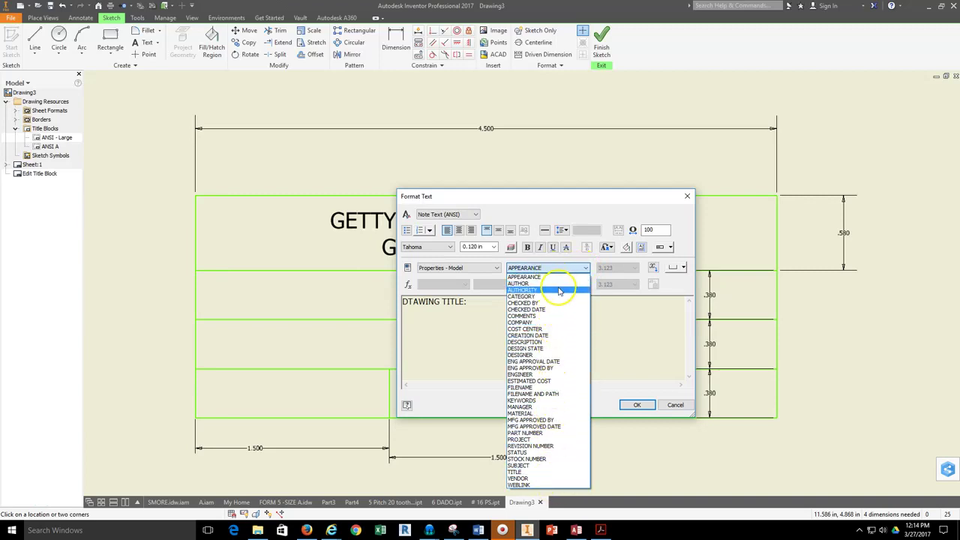
pyautogui.click(537, 388)
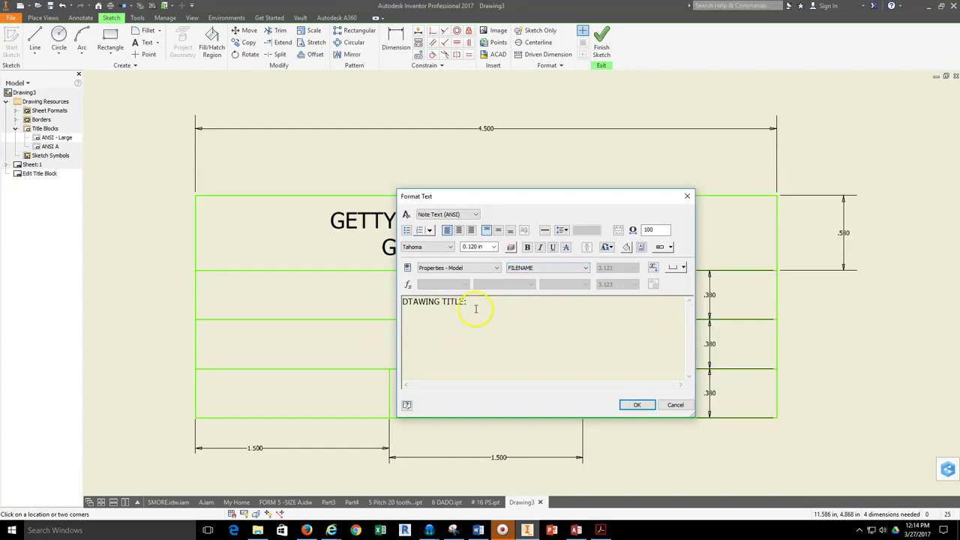
pyautogui.click(653, 268)
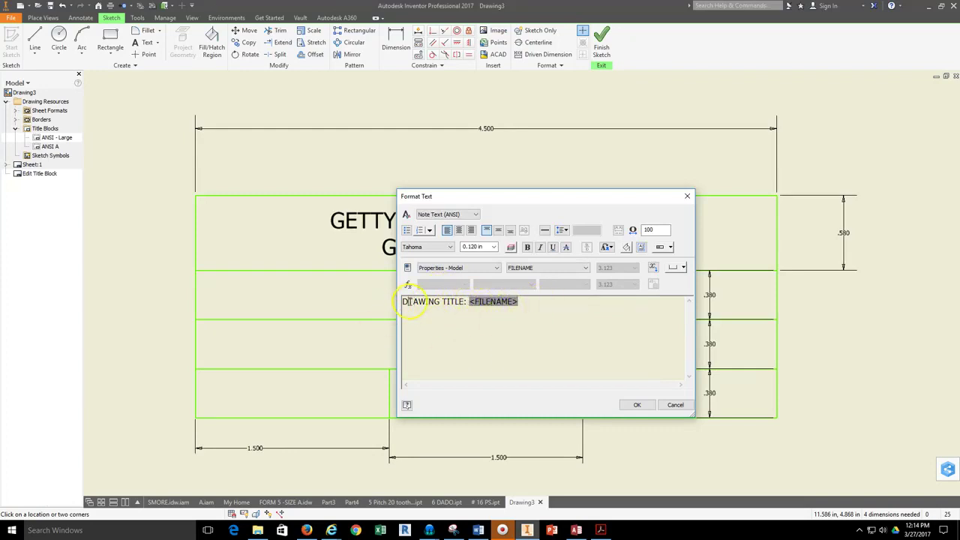
# Correct the label's first word to DRAWING and accept the drawing title note.
pyautogui.write('RA')
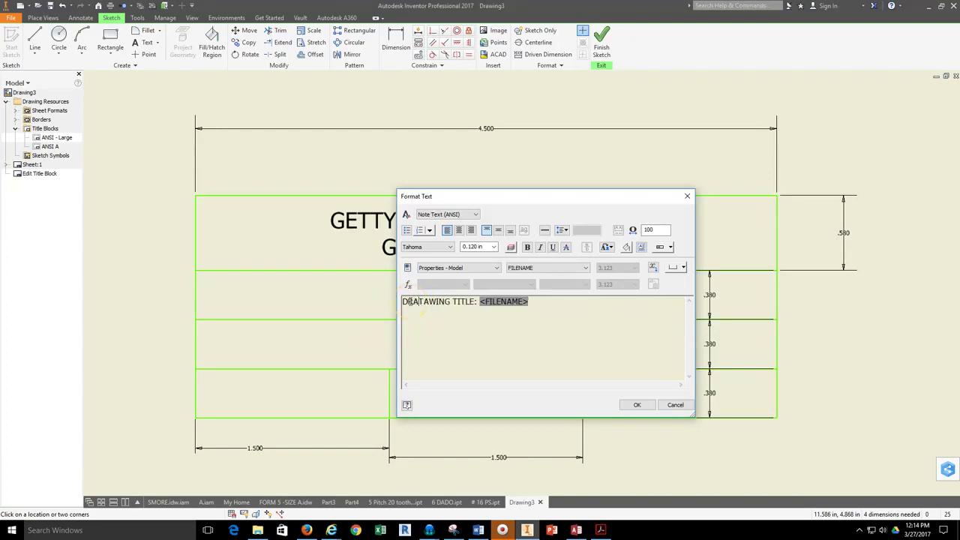
pyautogui.press('Delete')
pyautogui.press('Delete')
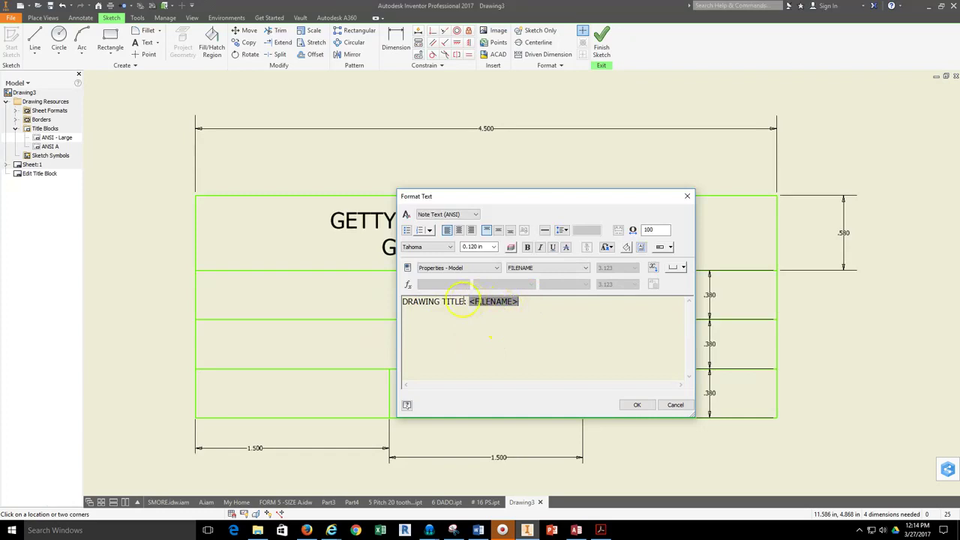
pyautogui.click(638, 404)
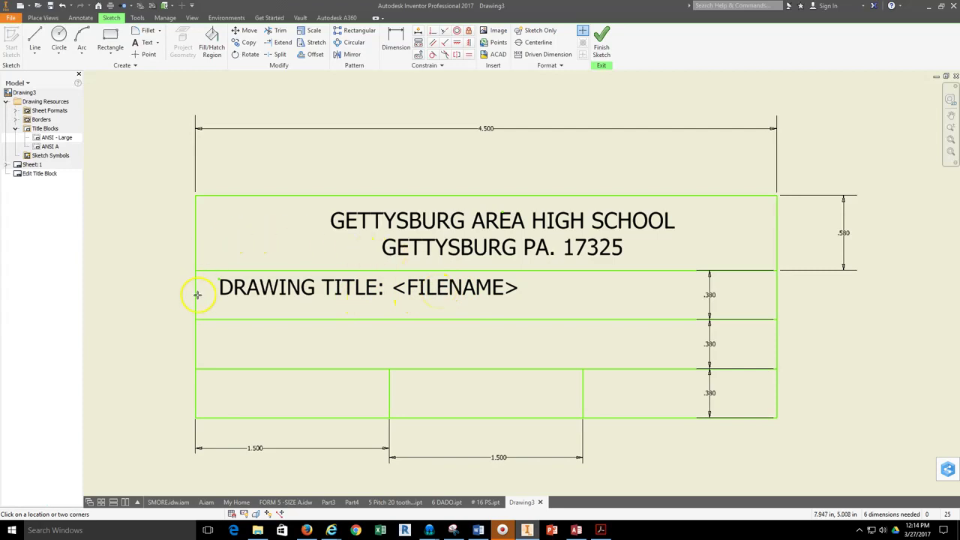
# Move the drawing title note slightly down so it sits vertically centred in the second row.
pyautogui.press('Escape')
pyautogui.click(238, 292)
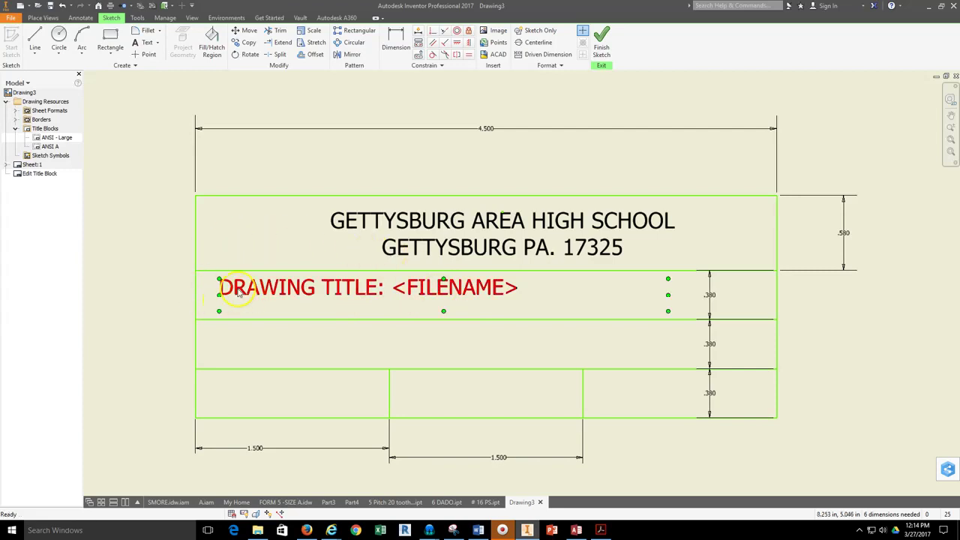
pyautogui.moveTo(238, 293); pyautogui.dragTo(241, 295)
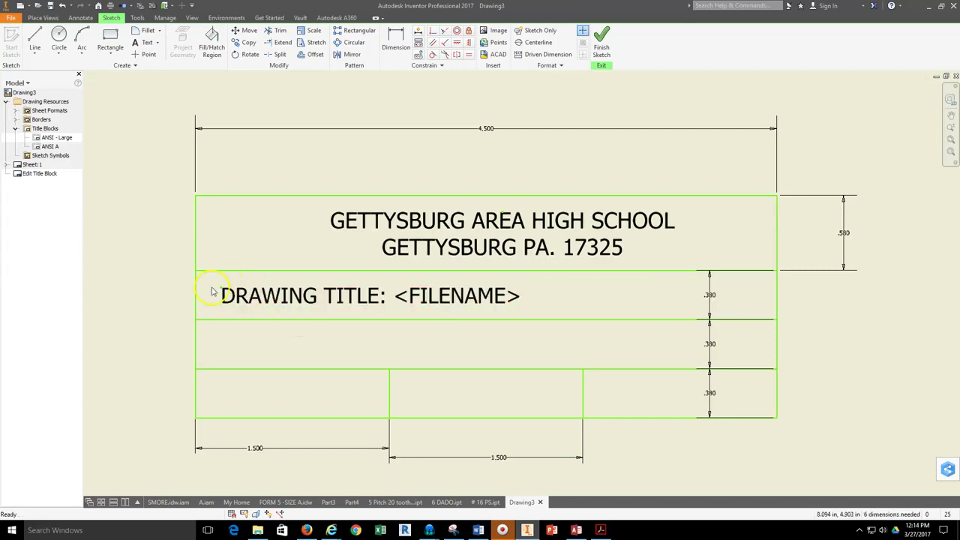
# Set the text height of the whole drawing title note, including its FILENAME property, to 0.125 in.
pyautogui.doubleClick(341, 297)
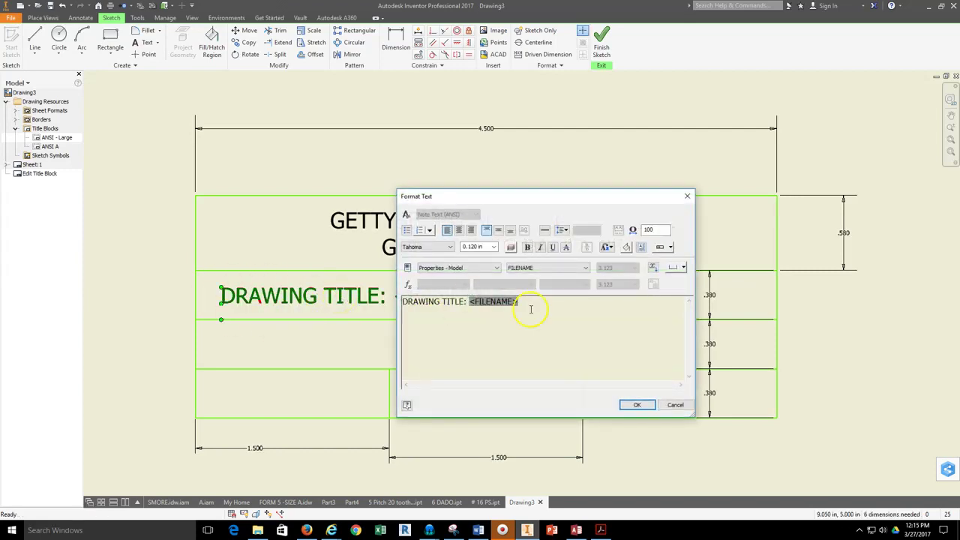
pyautogui.moveTo(536, 302)
pyautogui.mouseDown()
pyautogui.moveTo(443, 302)
pyautogui.moveTo(418, 332)
pyautogui.mouseUp()
pyautogui.click(493, 247)
pyautogui.click(471, 257)
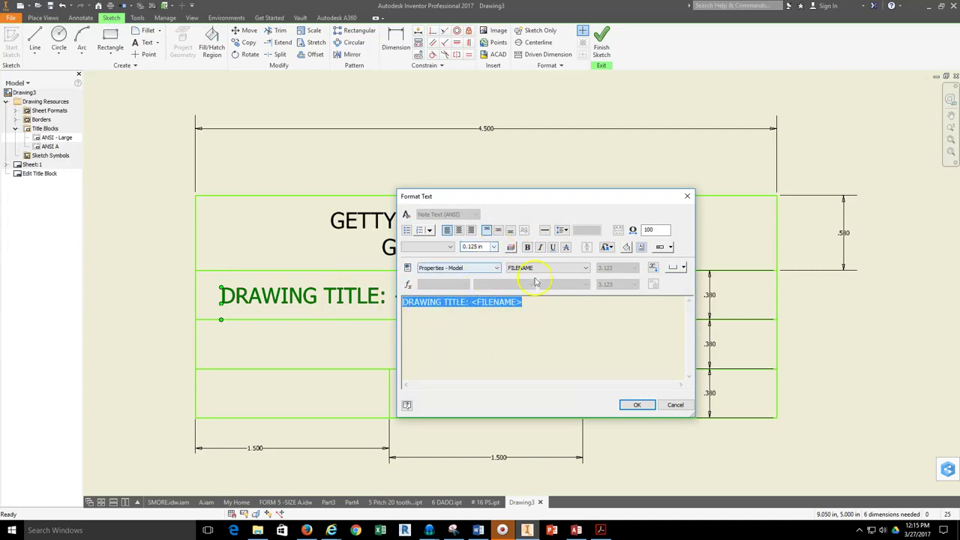
pyautogui.click(634, 405)
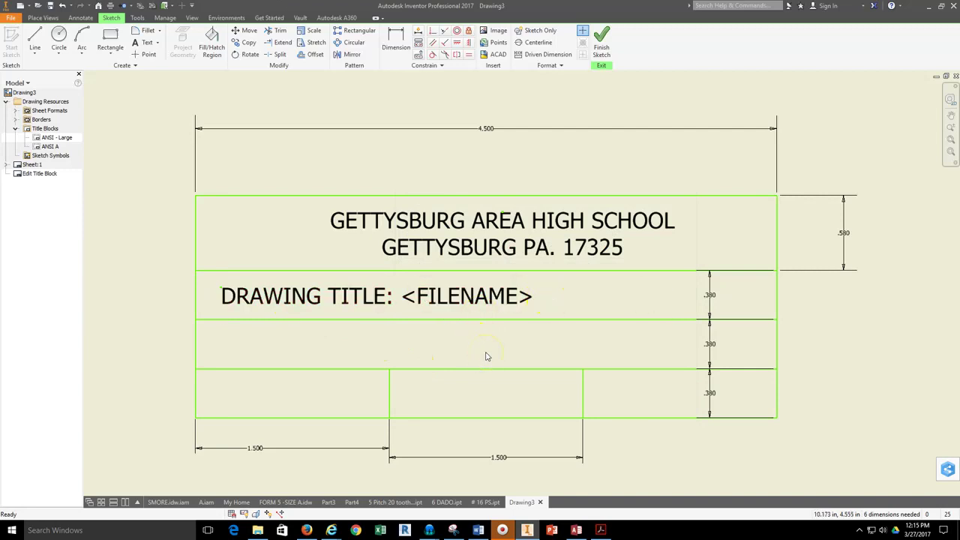
pyautogui.click(232, 297)
# Finish the title block sketch and save it as a new title block named FORM 5.
pyautogui.click(604, 50)
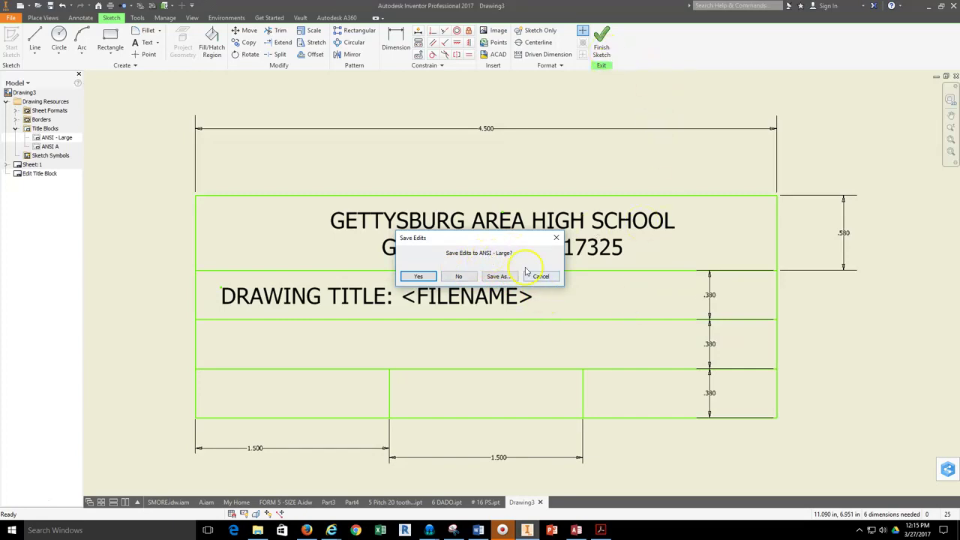
pyautogui.click(498, 276)
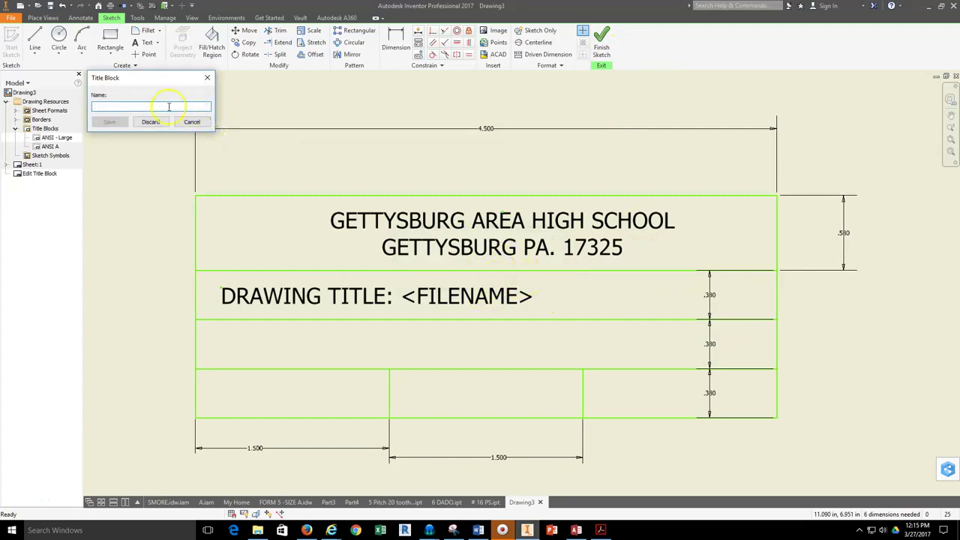
pyautogui.write('FORM 5')
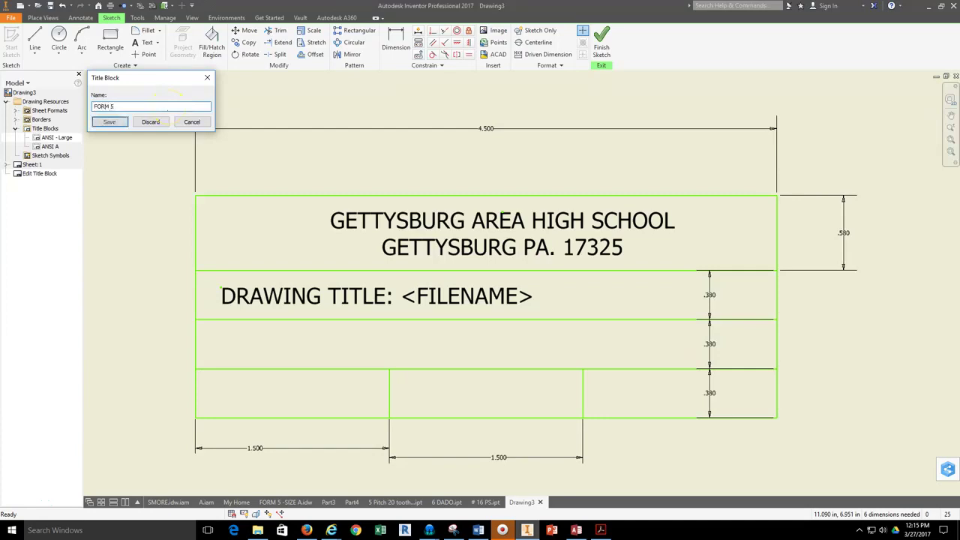
pyautogui.click(108, 121)
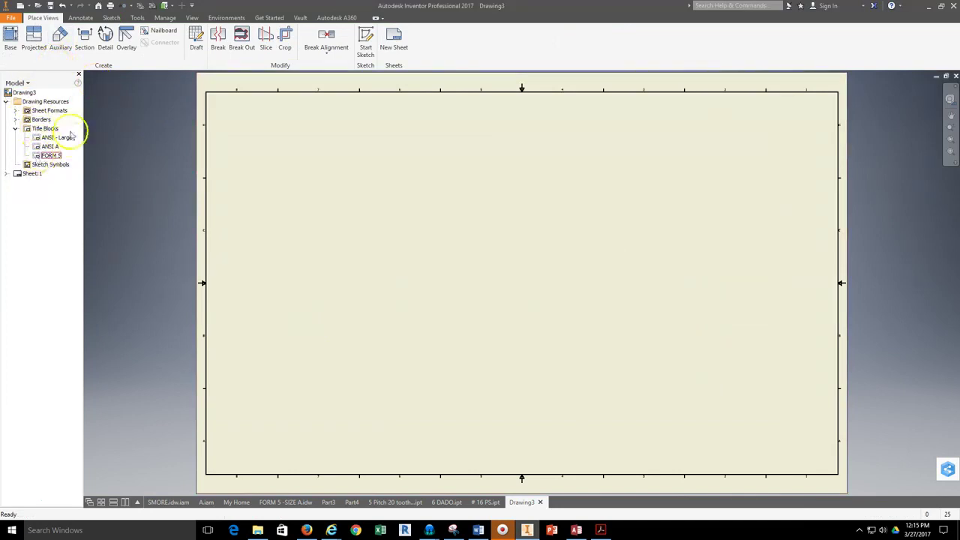
# Insert the FORM 5 title block on Sheet:1 and inspect its placement in the border corner.
pyautogui.rightClick(37, 156)
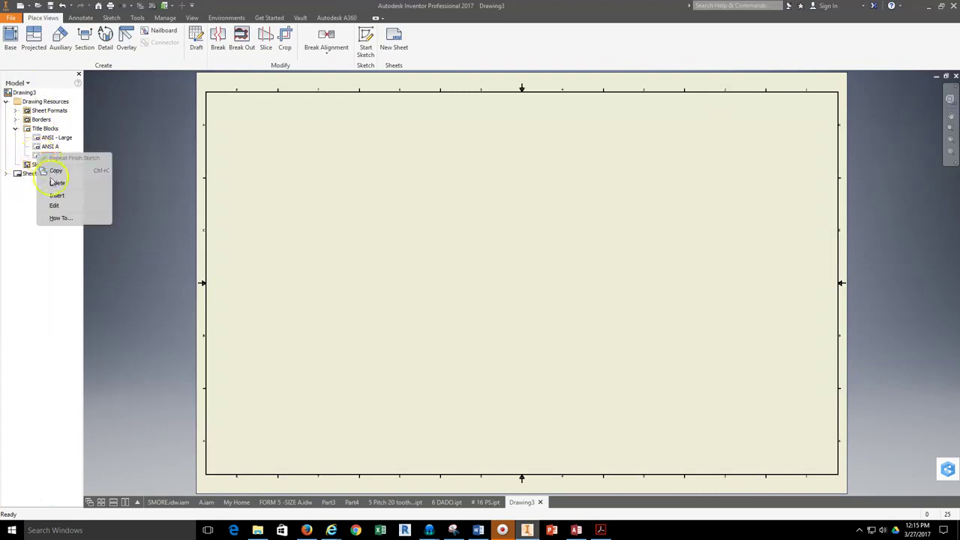
pyautogui.click(56, 195)
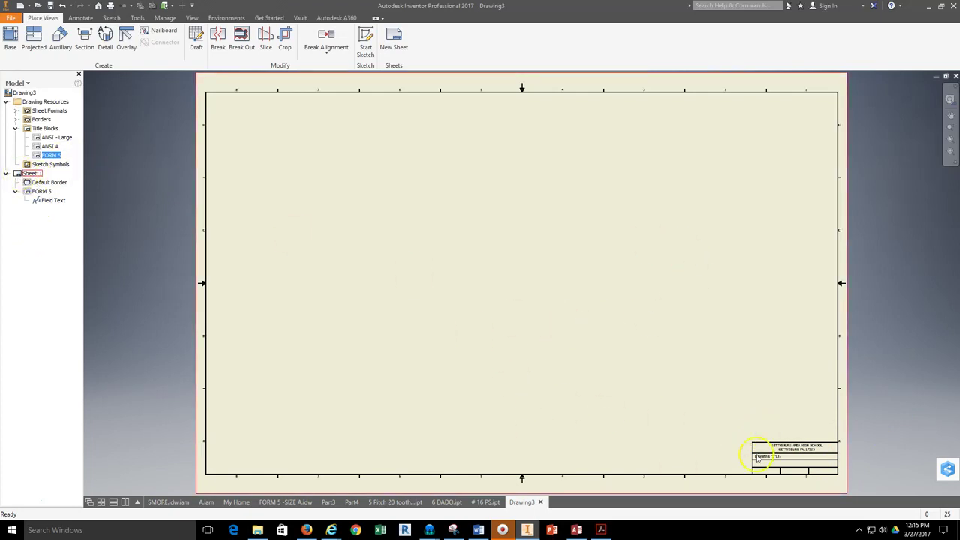
pyautogui.moveTo(758, 456); pyautogui.dragTo(460, 354, button='middle')
pyautogui.scroll(3, 625, 445)
pyautogui.scroll(-2, 622, 435)
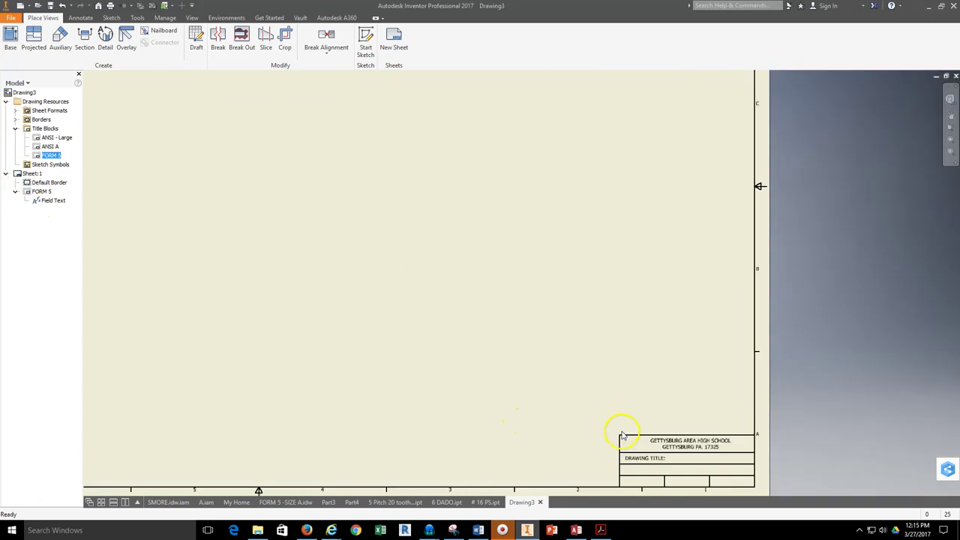
# Change the size of Sheet:1 to A, keeping the landscape orientation.
pyautogui.scroll(-2, 462, 283)
pyautogui.moveTo(521, 364); pyautogui.dragTo(456, 332, button='middle')
pyautogui.scroll(2, 339, 287)
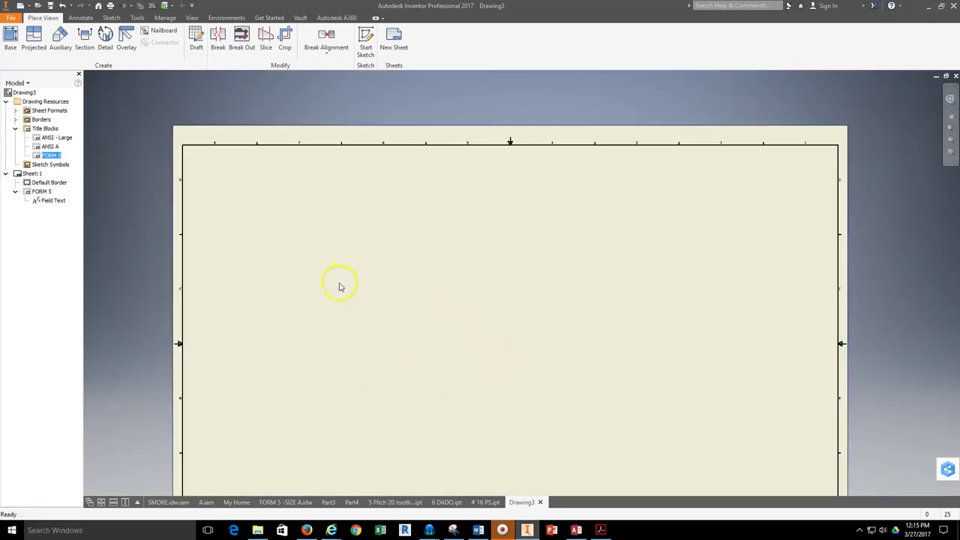
pyautogui.scroll(-2, 339, 288)
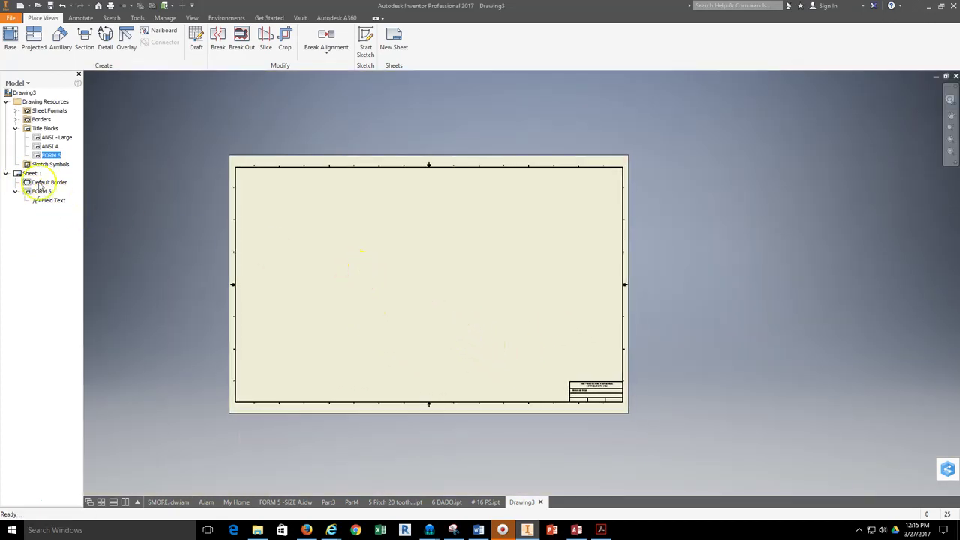
pyautogui.click(25, 173)
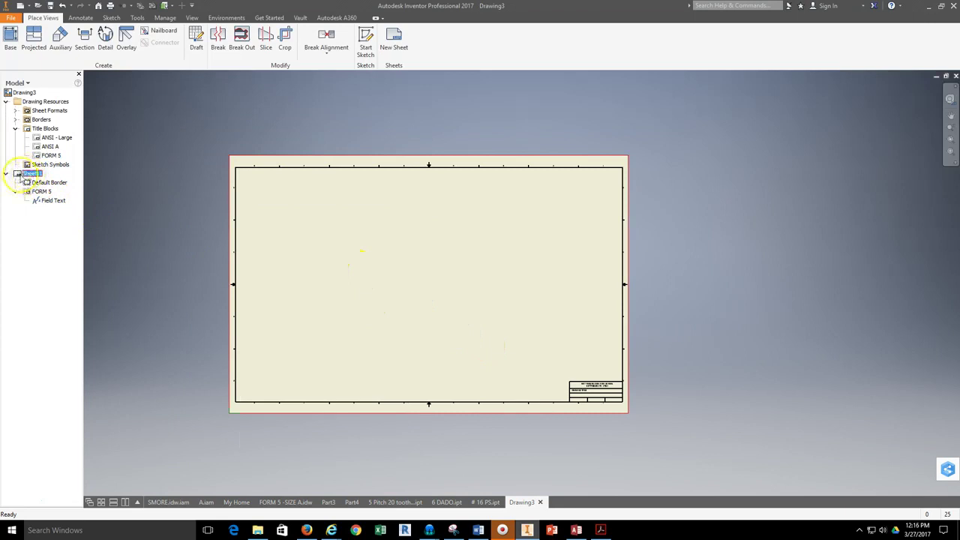
pyautogui.rightClick(19, 177)
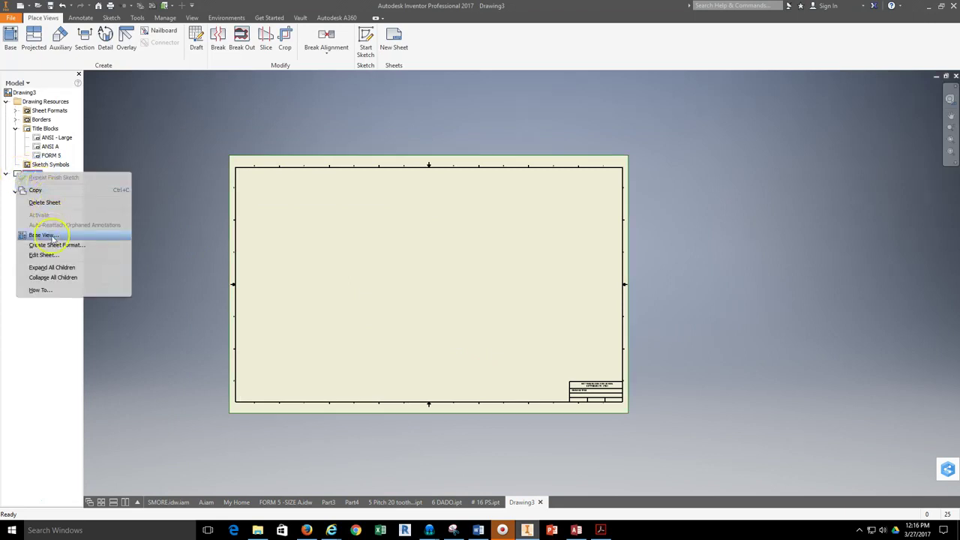
pyautogui.click(67, 259)
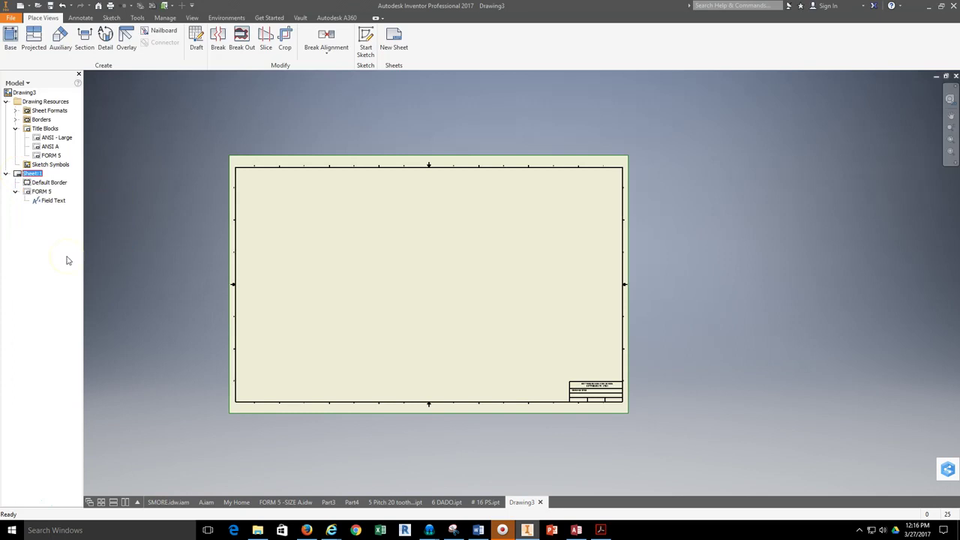
pyautogui.click(315, 195)
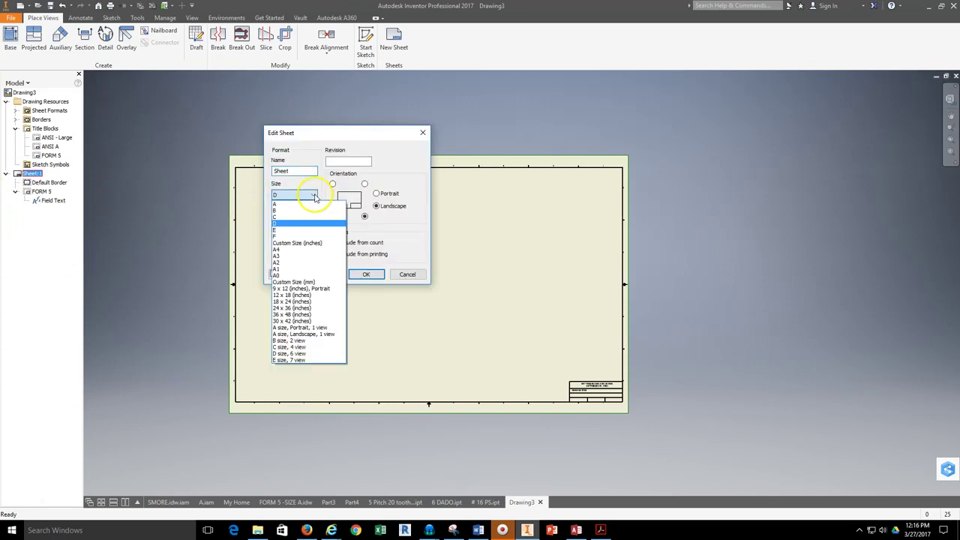
pyautogui.click(304, 201)
pyautogui.click(359, 274)
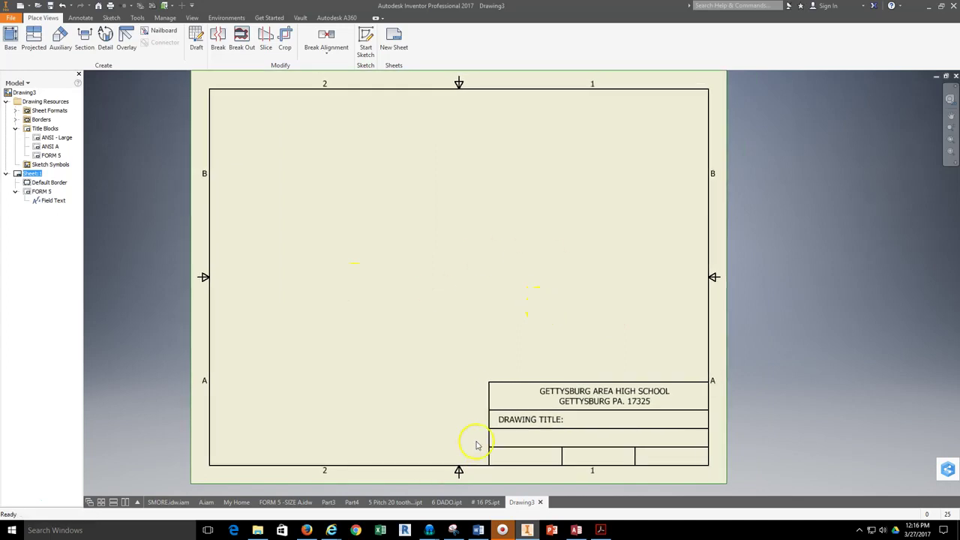
# Set up a front base view of Part4 at 1/2 scale with a projected right-side view and a projected top view.
pyautogui.click(6, 42)
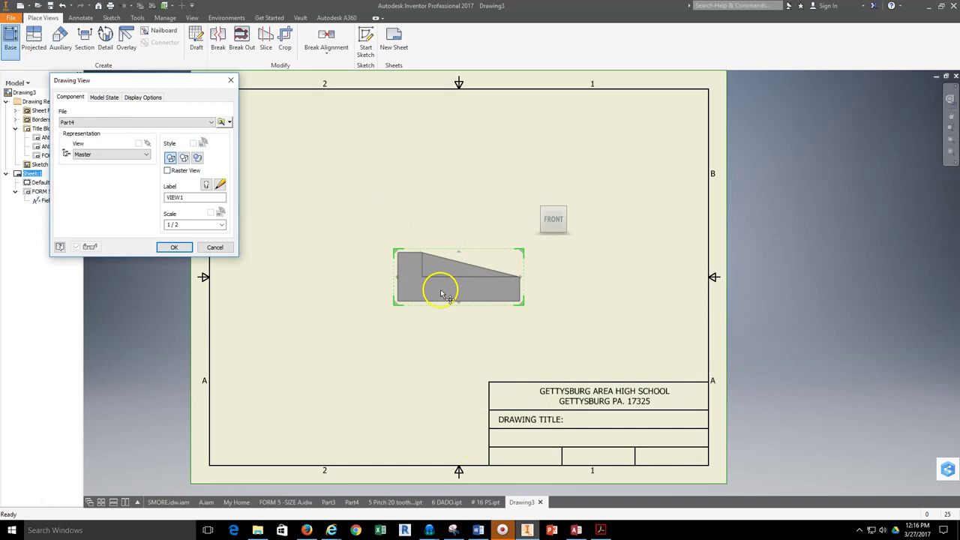
pyautogui.moveTo(442, 295); pyautogui.dragTo(388, 303)
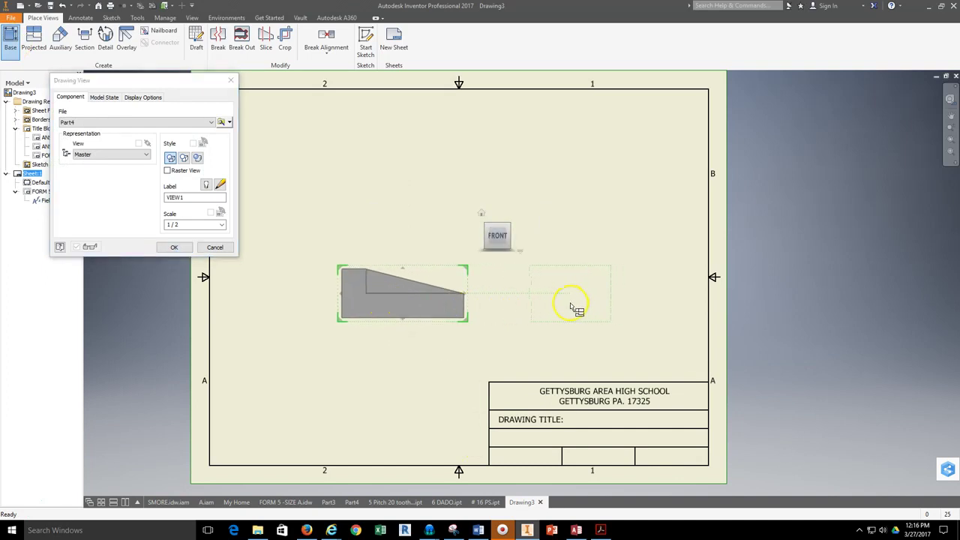
pyautogui.click(572, 308)
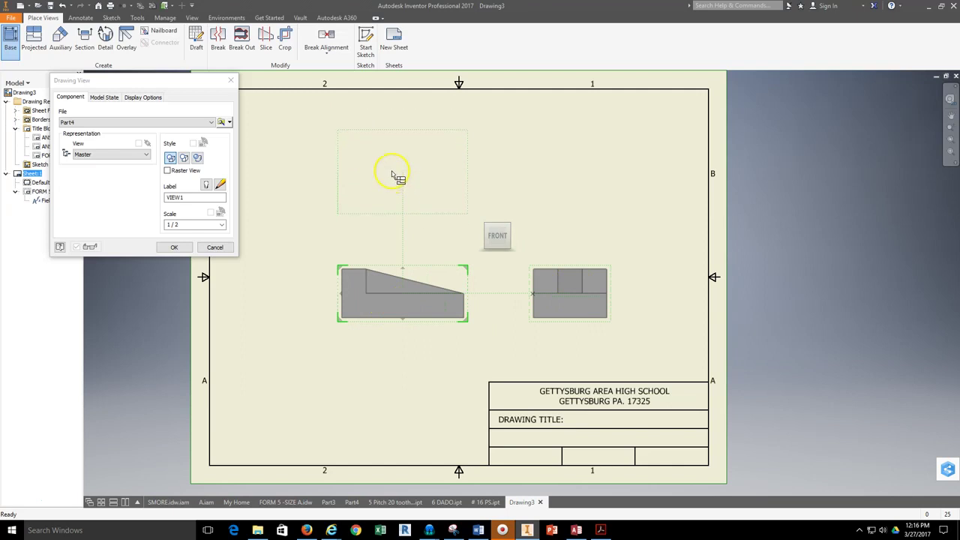
pyautogui.click(391, 176)
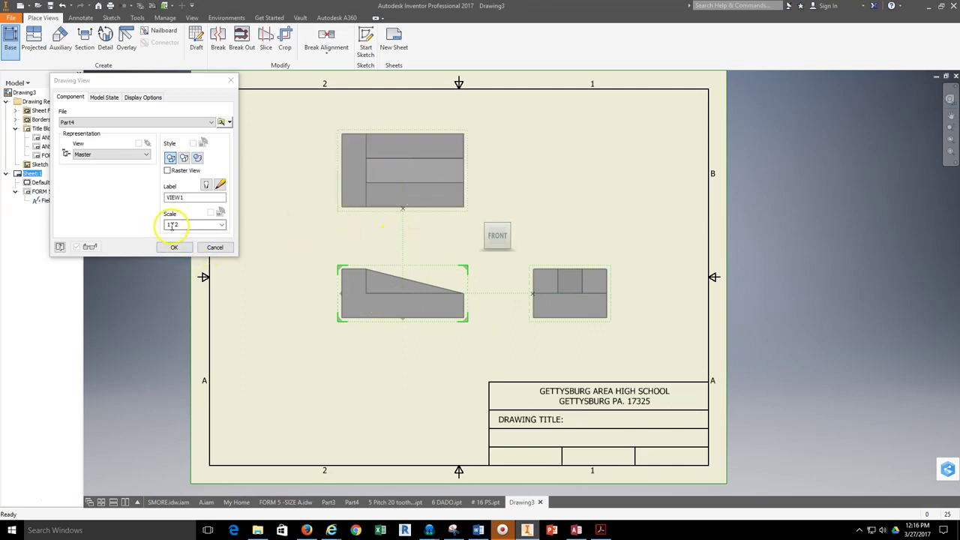
# Accept the three views and save the part to the Desktop as Part4 today.
pyautogui.click(176, 248)
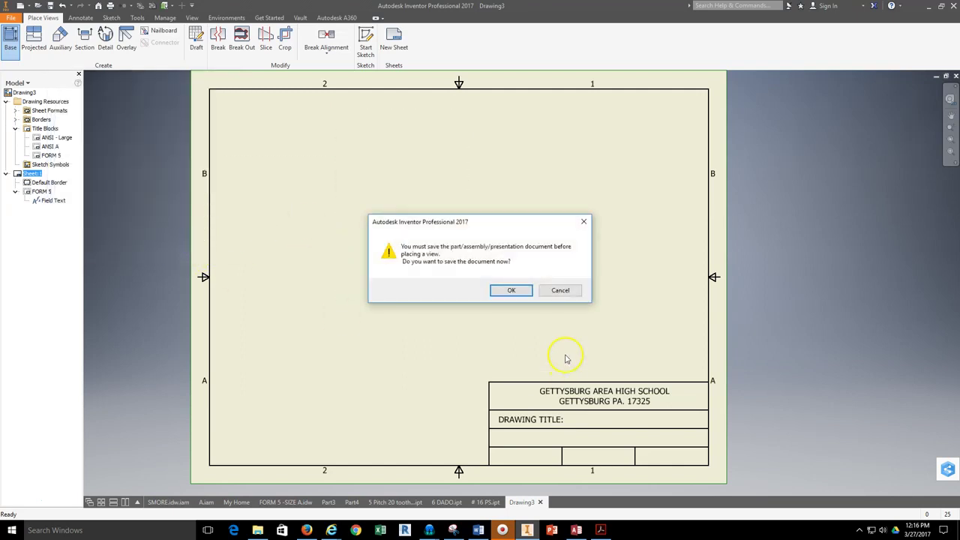
pyautogui.click(513, 293)
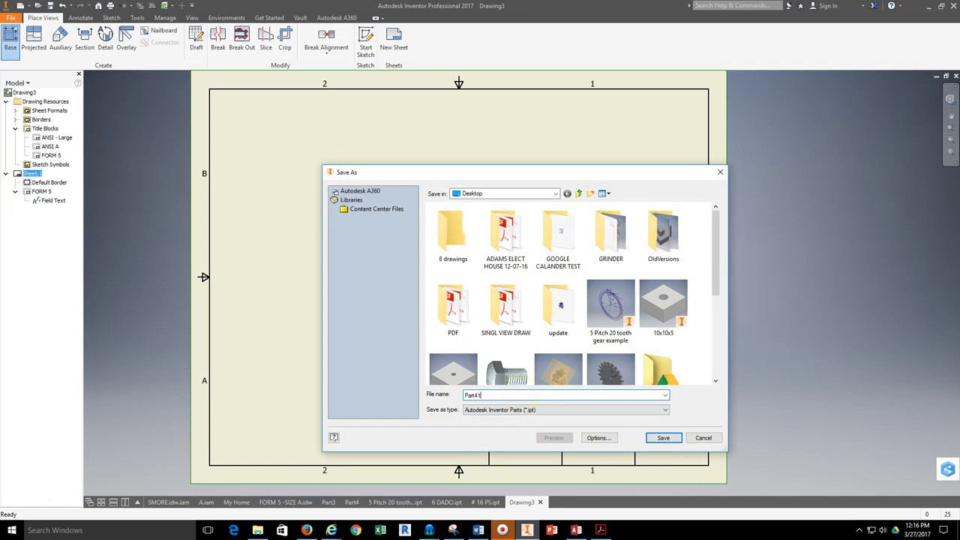
pyautogui.press('Return')
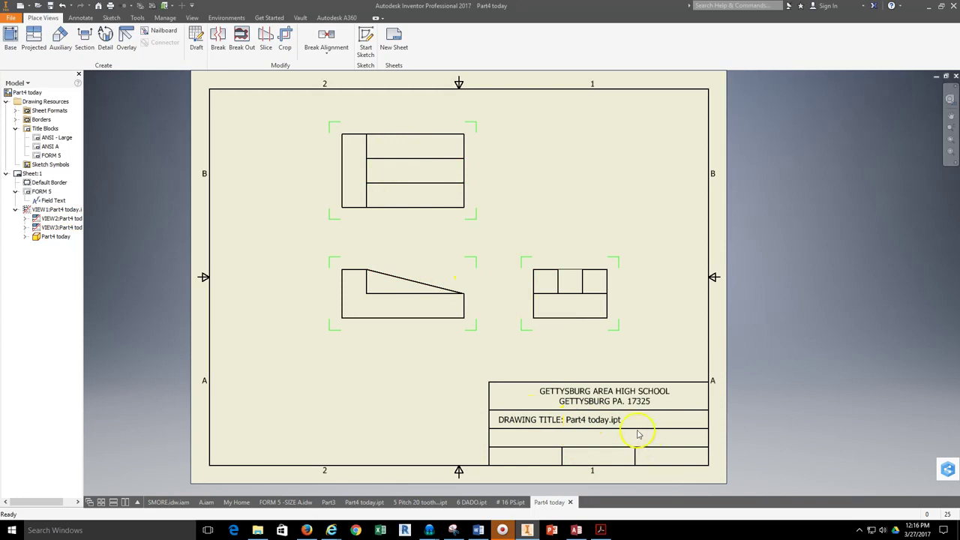
# Examine the drawing title row of the inserted title block and the layout of the three views.
pyautogui.scroll(5, 580, 427)
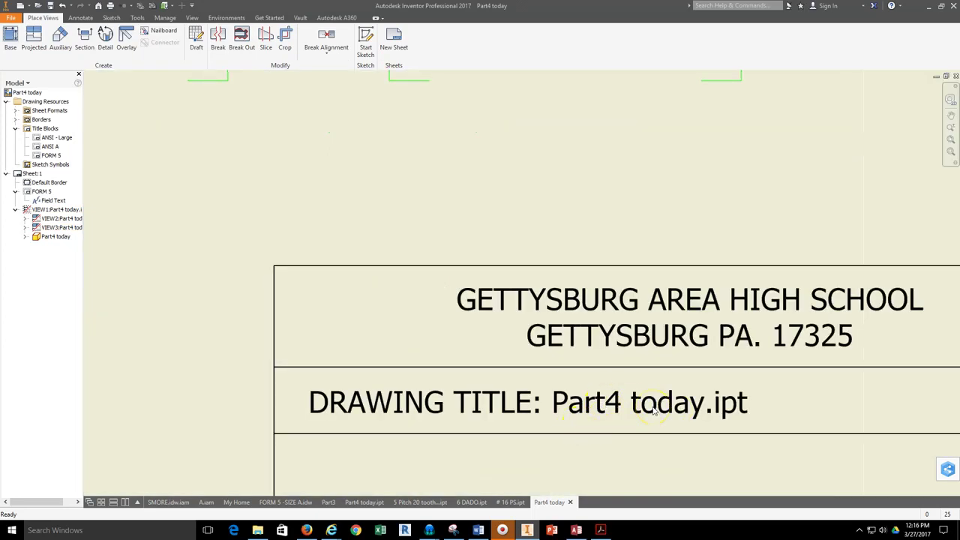
pyautogui.scroll(-5, 654, 411)
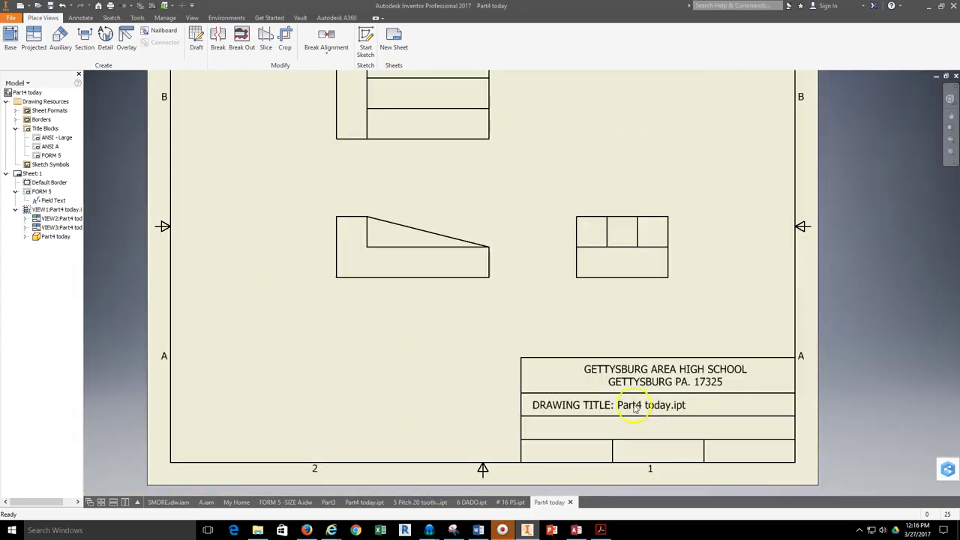
pyautogui.moveTo(480, 162)
pyautogui.mouseDown(button='middle')
pyautogui.moveTo(432, 155)
pyautogui.moveTo(408, 136)
pyautogui.mouseUp(button='middle')
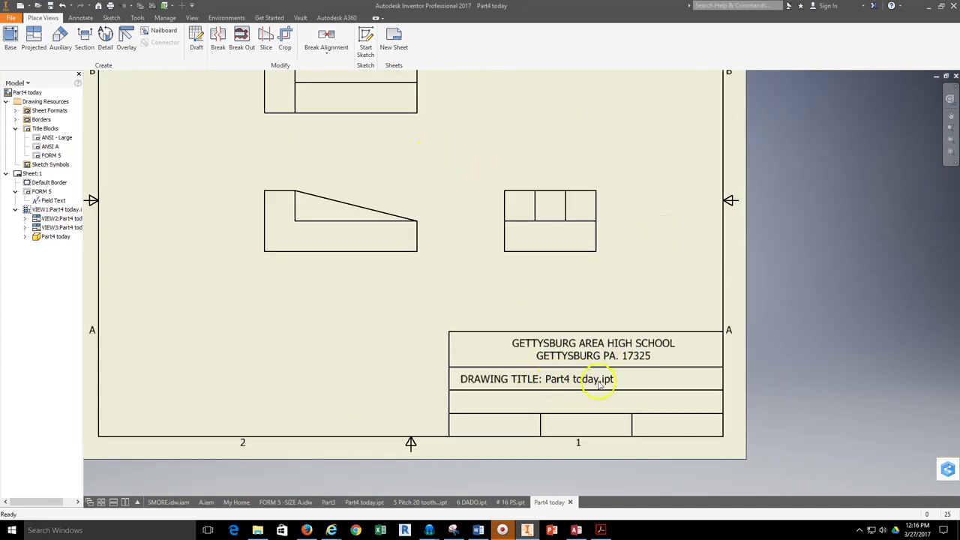
pyautogui.moveTo(527, 396); pyautogui.dragTo(548, 368, button='middle')
pyautogui.moveTo(485, 74); pyautogui.dragTo(508, 150, button='middle')
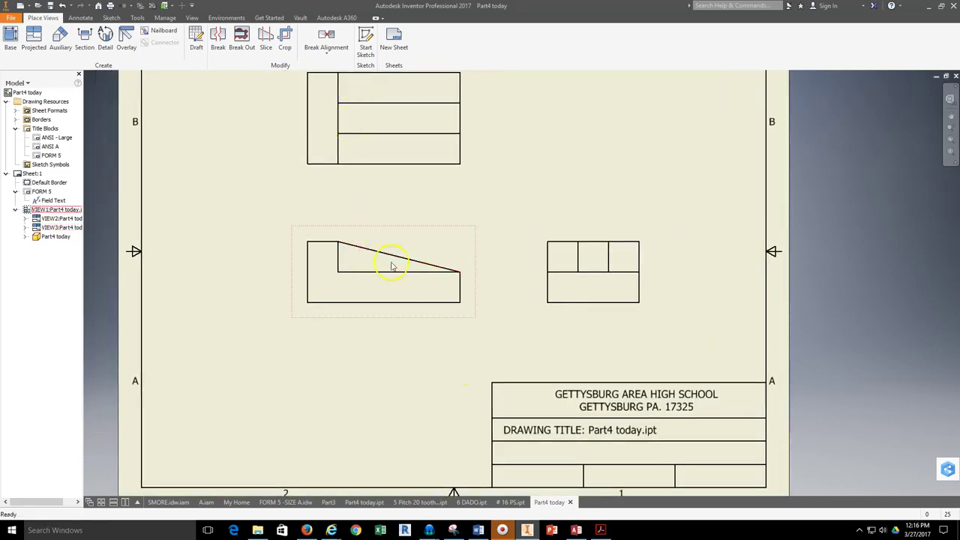
pyautogui.moveTo(480, 370)
pyautogui.mouseDown(button='middle')
pyautogui.moveTo(475, 419)
pyautogui.moveTo(462, 357)
pyautogui.mouseUp(button='middle')
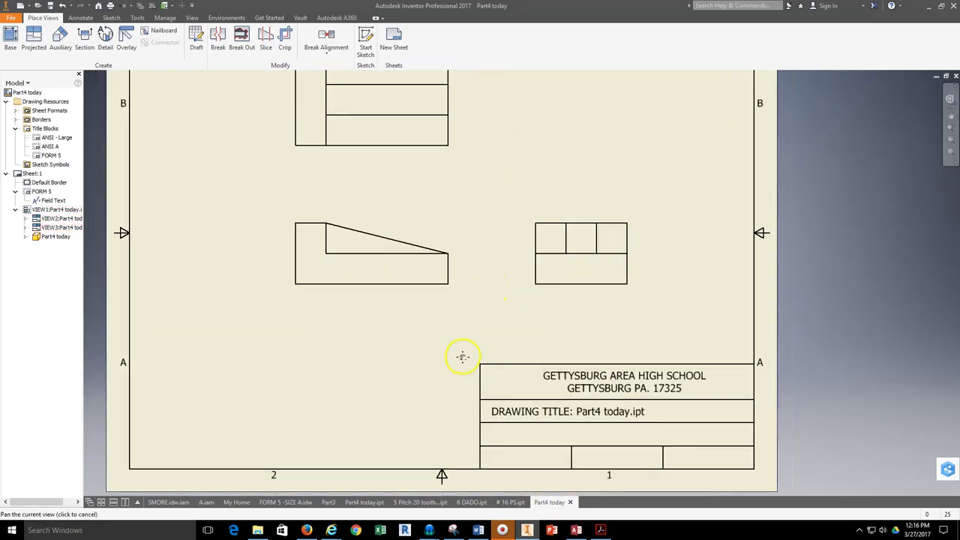
# Open the FORM 5 title block for editing, review the drawing title note's property settings, and finish the sketch without saving edits.
pyautogui.rightClick(50, 155)
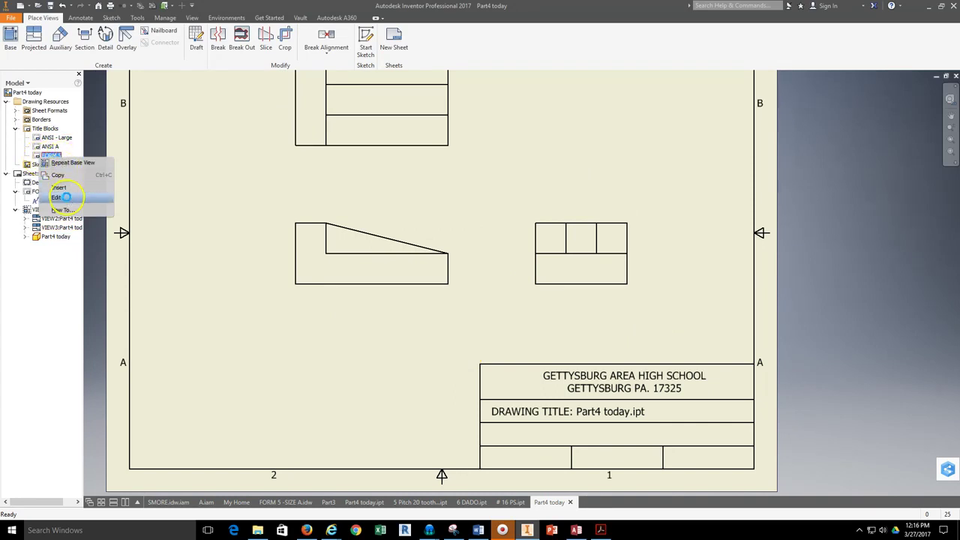
pyautogui.click(66, 196)
pyautogui.scroll(5, 460, 197)
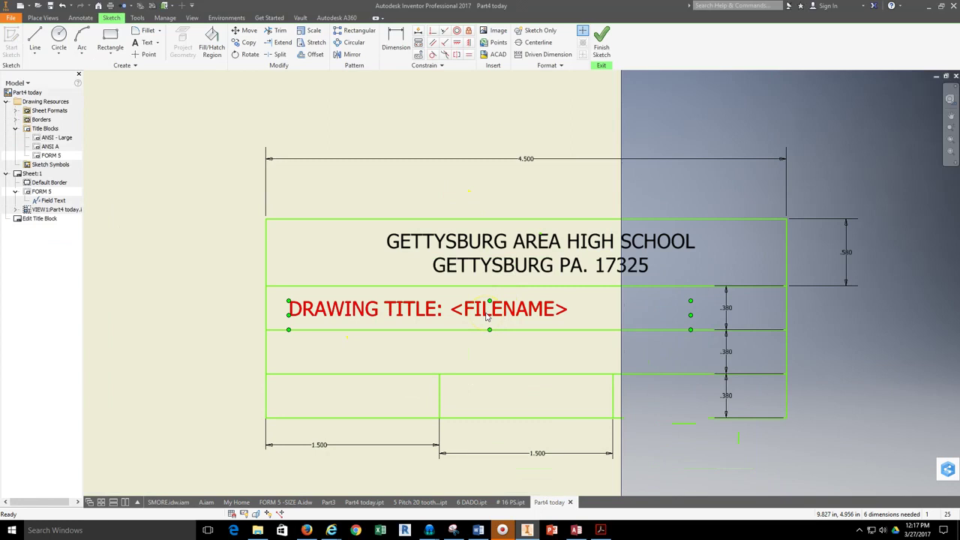
pyautogui.doubleClick(485, 315)
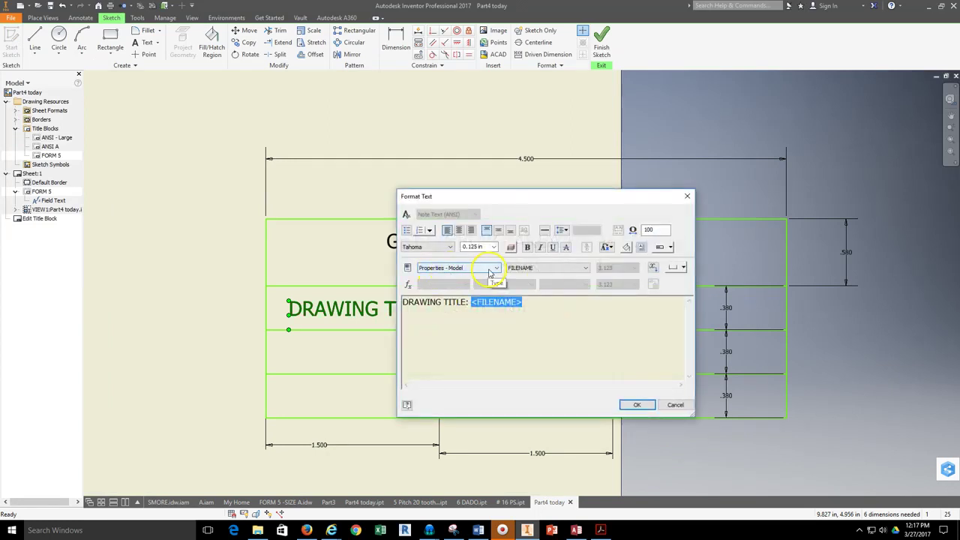
pyautogui.click(549, 270)
pyautogui.click(549, 269)
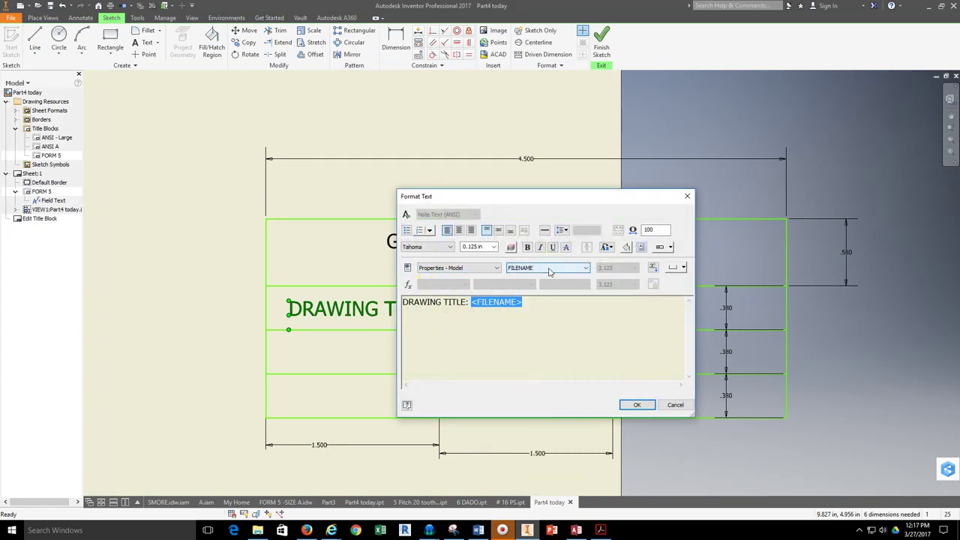
pyautogui.click(638, 404)
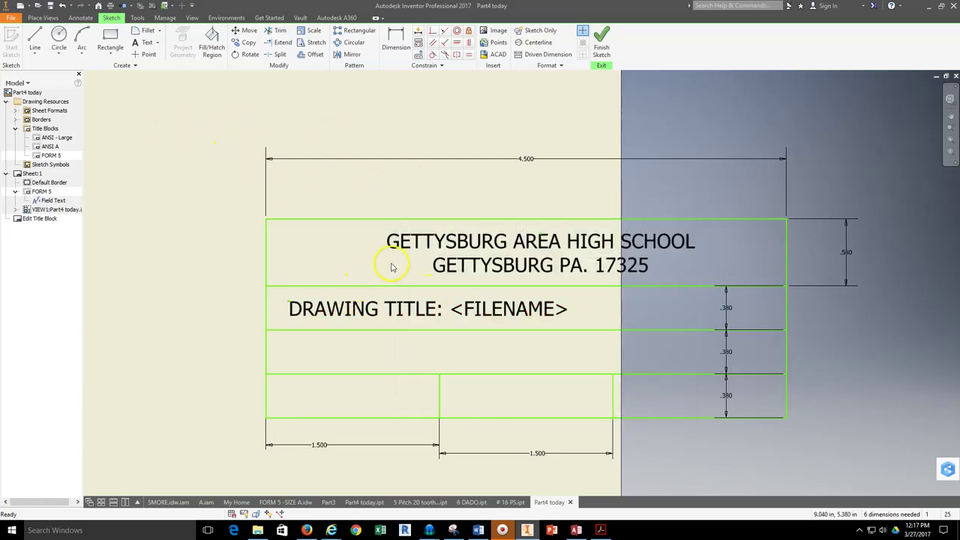
pyautogui.click(602, 54)
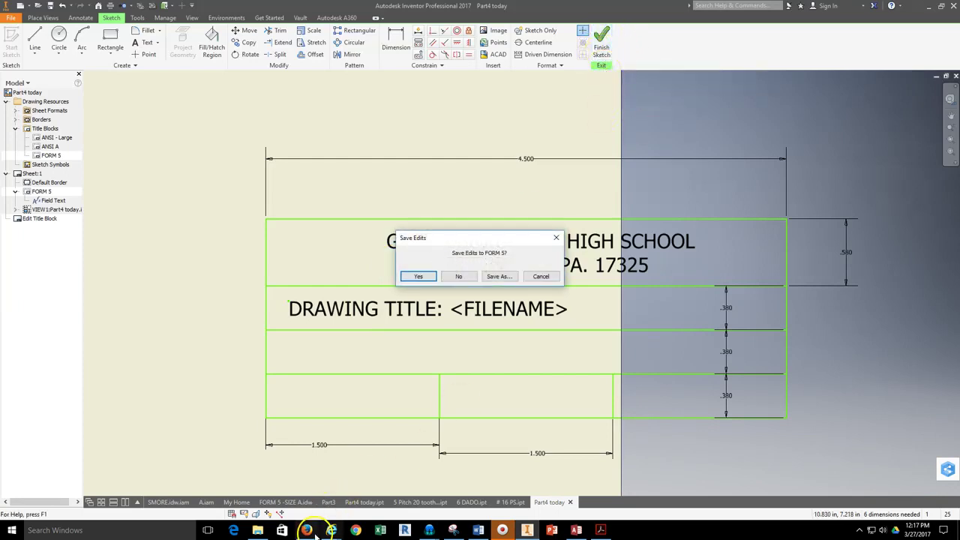
pyautogui.click(457, 275)
# Switch to Firefox and review the FORM 5 title block directions for the text and property fields required in each row.
pyautogui.click(307, 530)
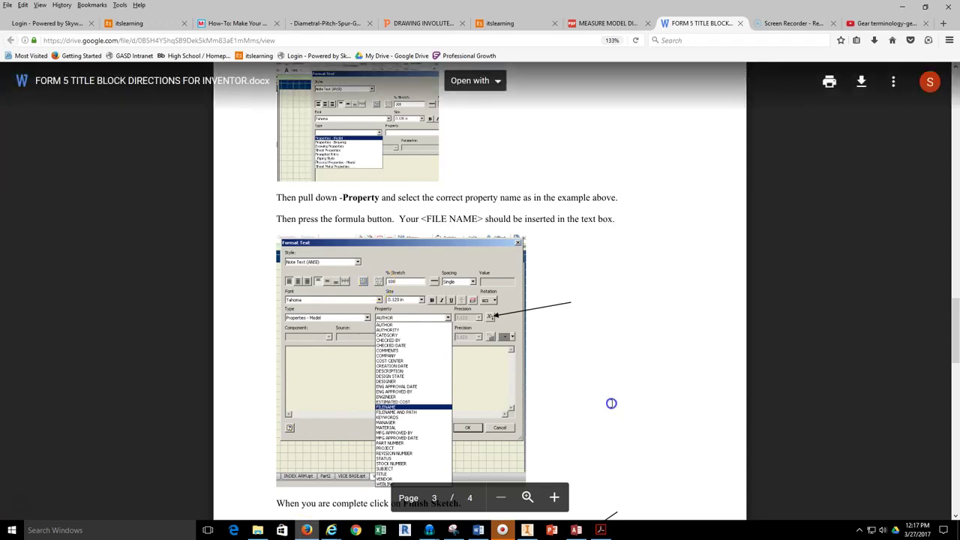
pyautogui.scroll(-5, 613, 343)
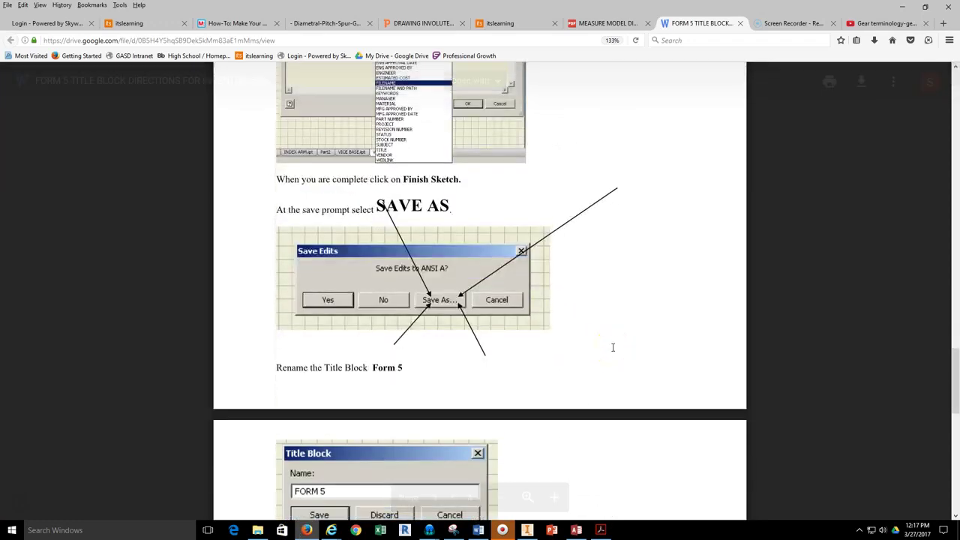
pyautogui.scroll(10, 459, 288)
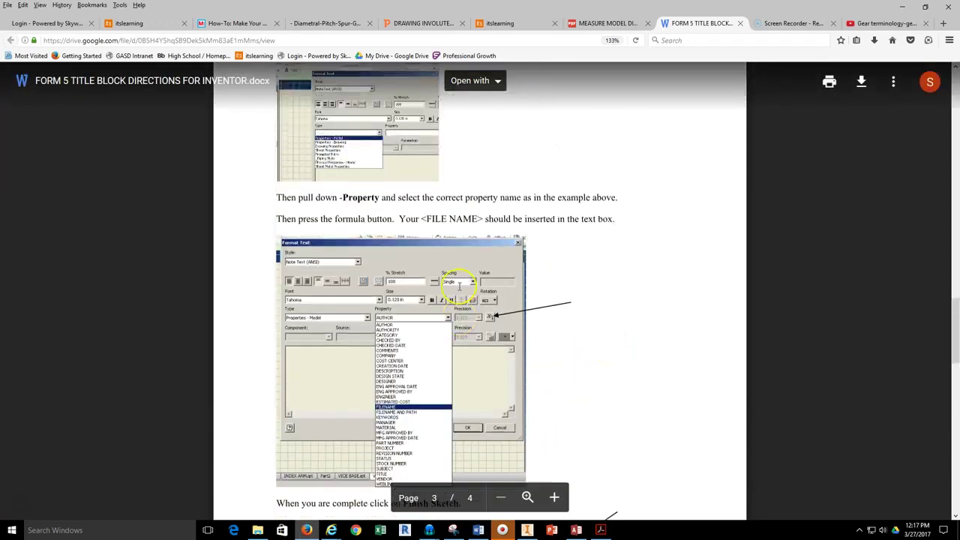
pyautogui.scroll(5, 410, 254)
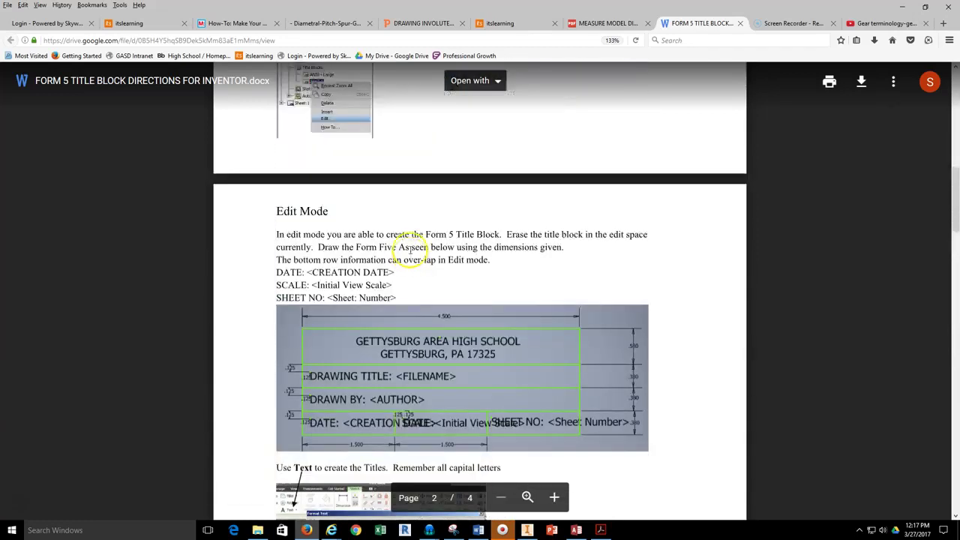
pyautogui.scroll(-2, 497, 379)
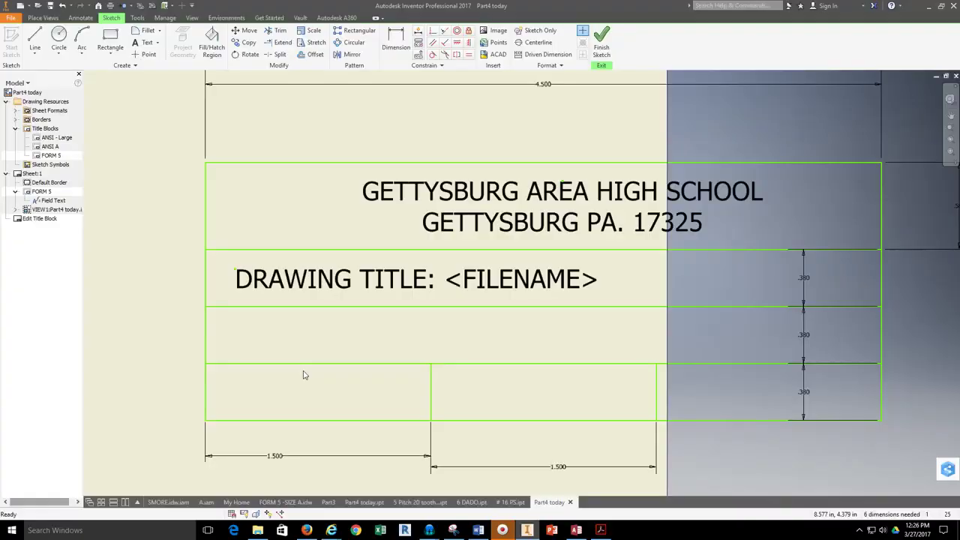
pyautogui.click(306, 530)
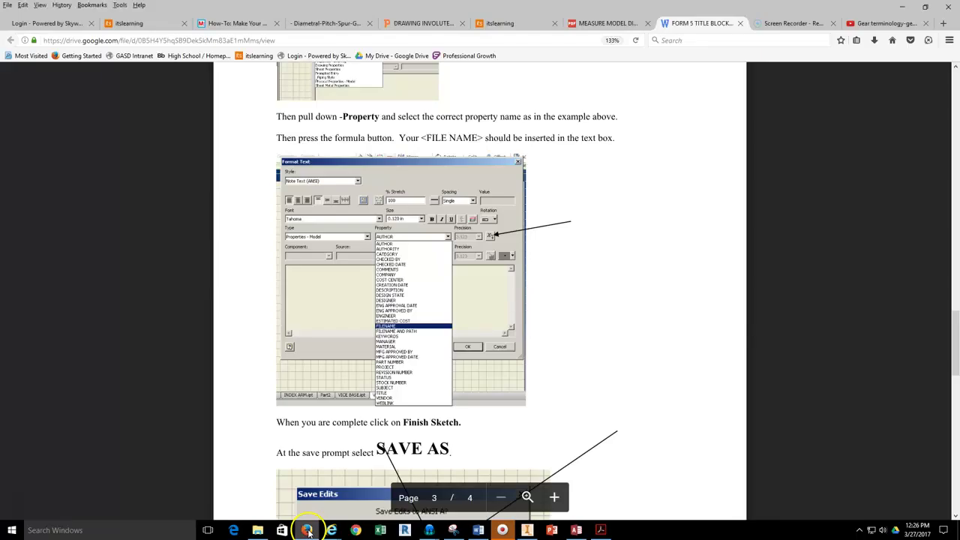
pyautogui.scroll(15, 455, 422)
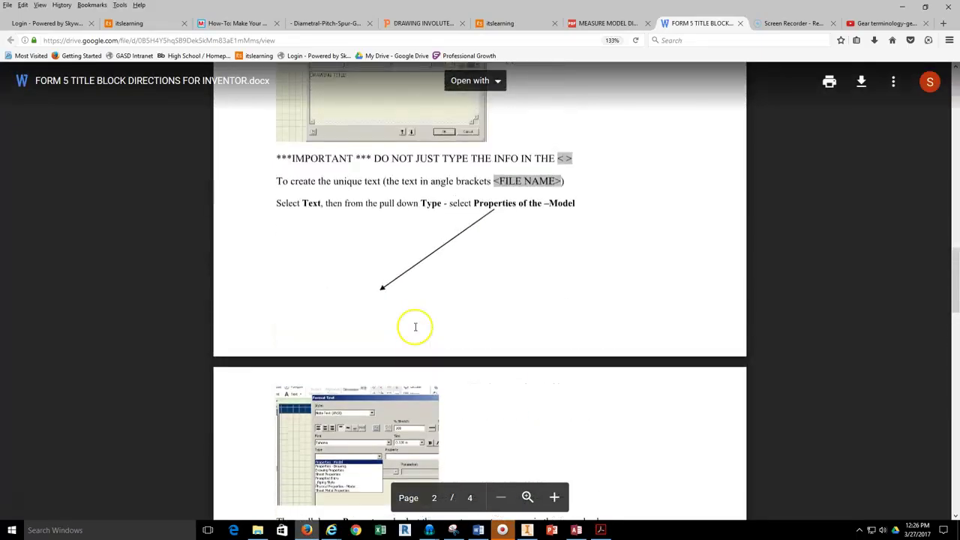
pyautogui.scroll(-3, 413, 290)
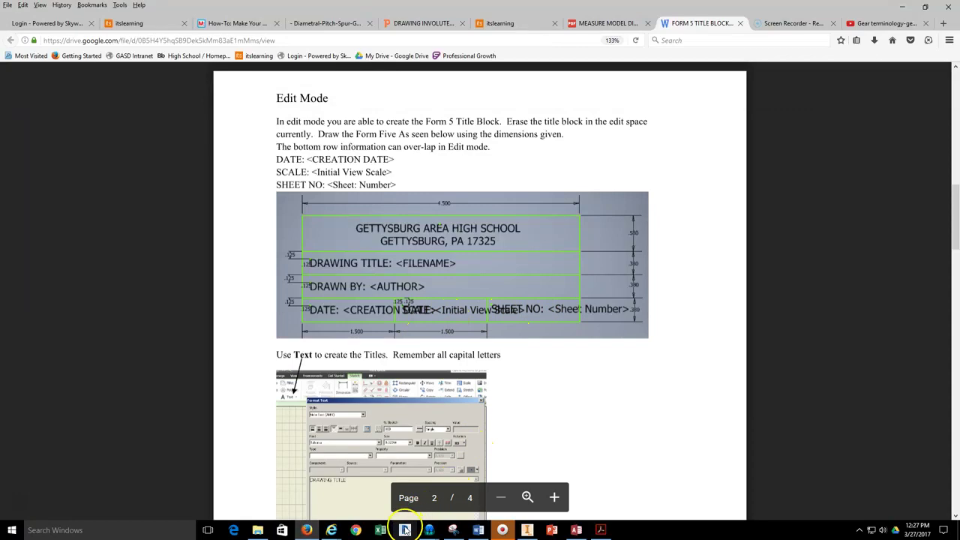
# Back in Inventor, add the text "SCALE:" with the Initial View Scale sheet property to the middle cell of the title block's bottom row.
pyautogui.click(527, 530)
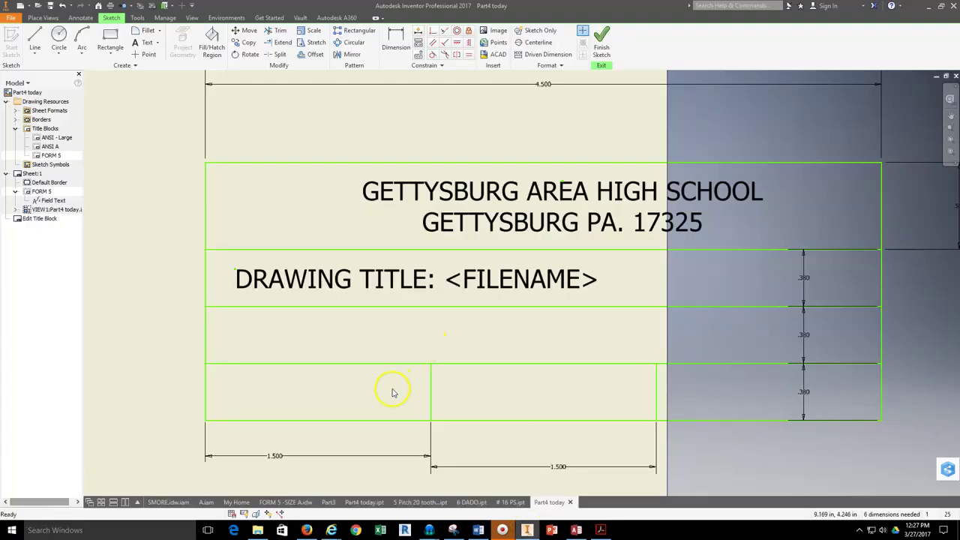
pyautogui.click(143, 42)
pyautogui.moveTo(444, 376); pyautogui.dragTo(644, 415)
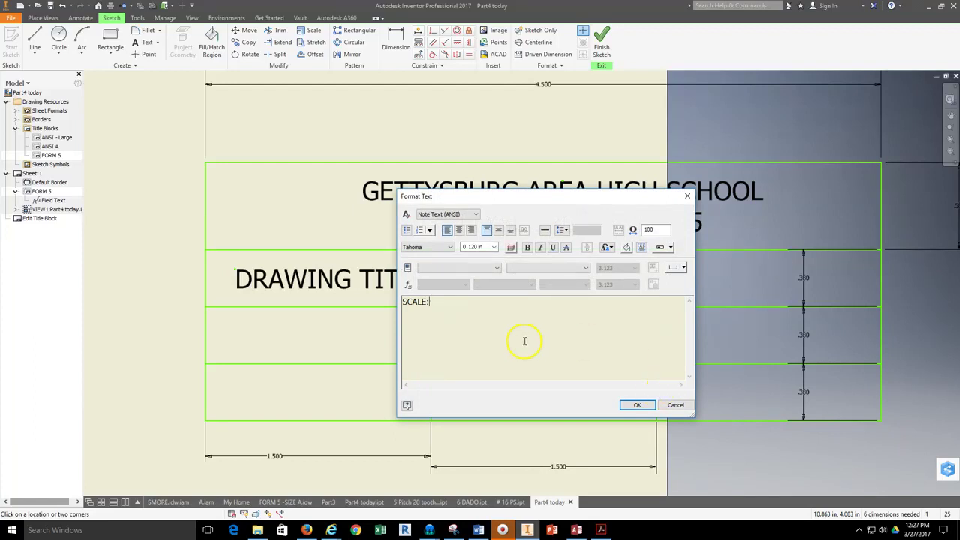
pyautogui.click(494, 268)
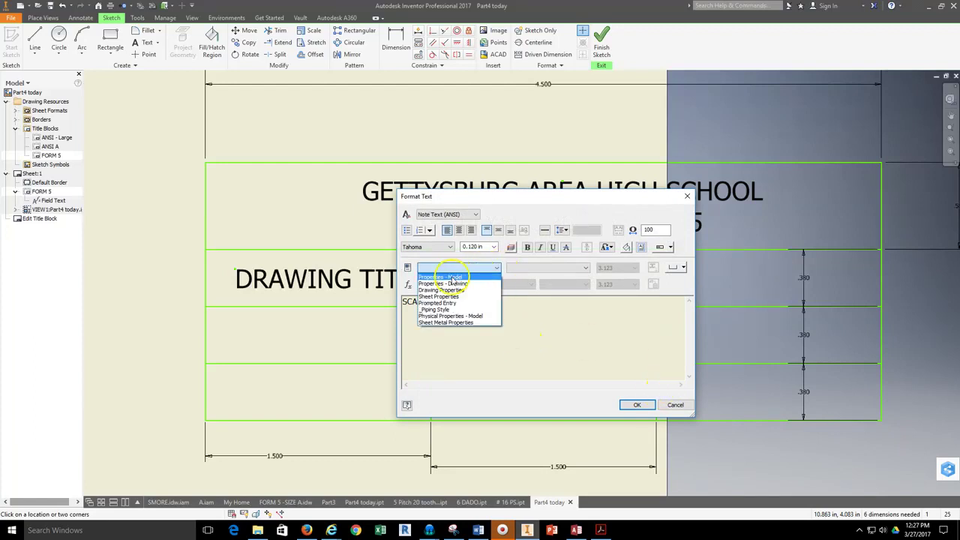
pyautogui.click(442, 276)
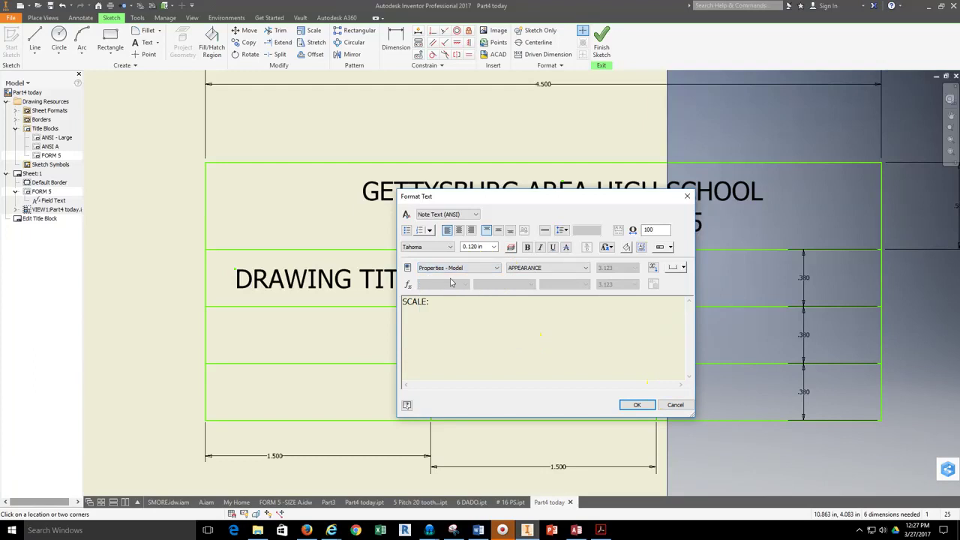
pyautogui.click(544, 268)
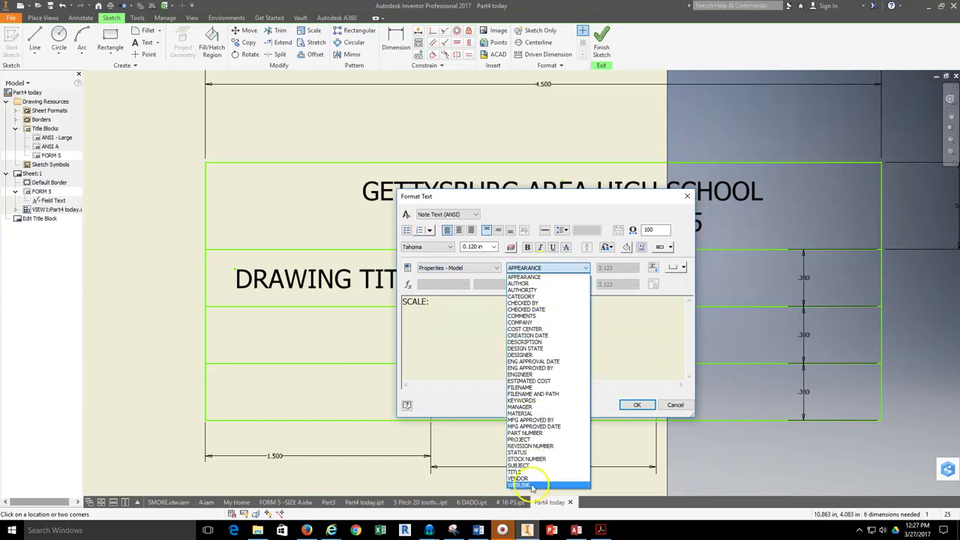
pyautogui.click(497, 268)
pyautogui.click(495, 269)
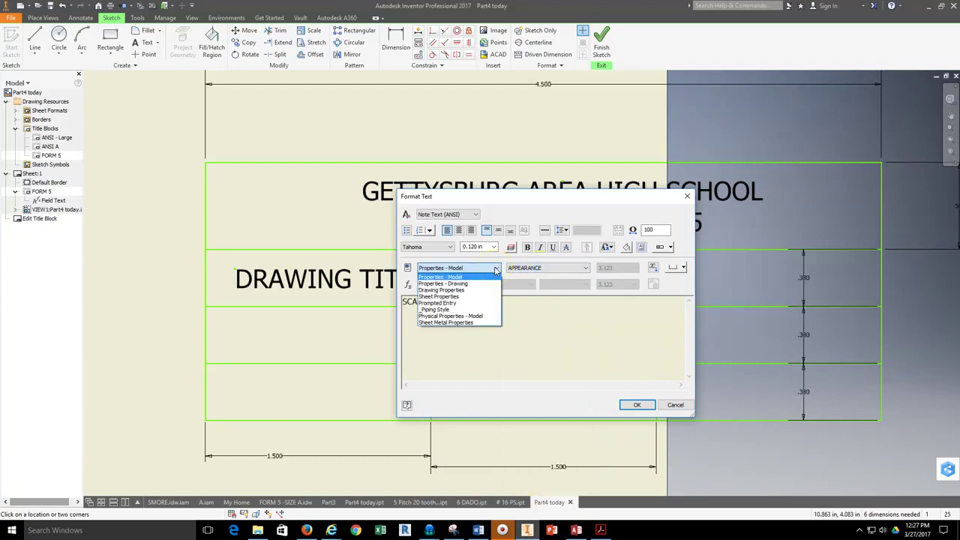
pyautogui.click(465, 297)
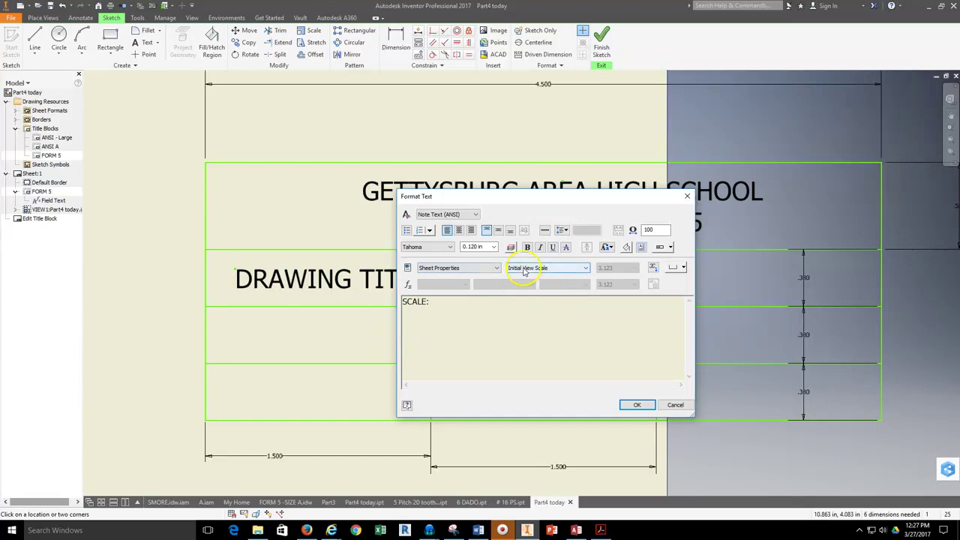
pyautogui.click(583, 268)
pyautogui.click(652, 267)
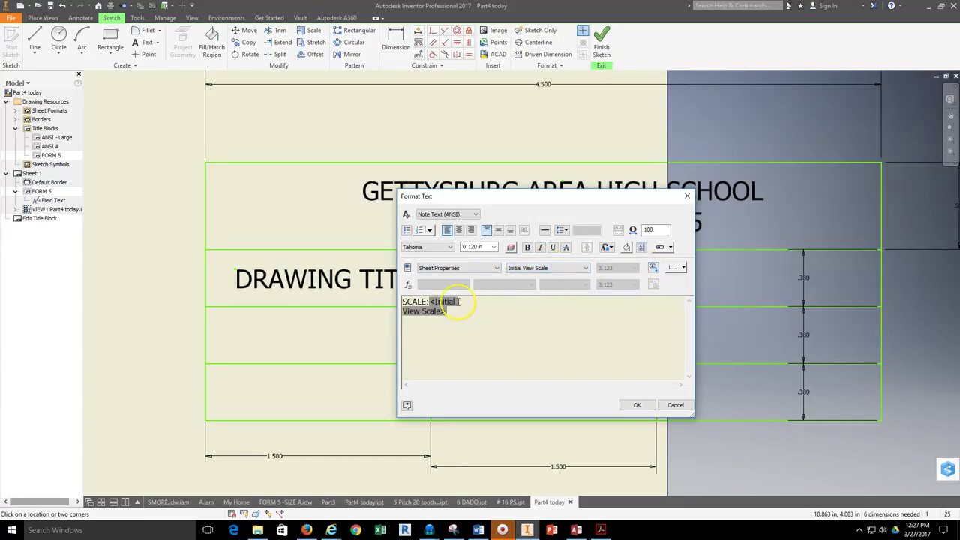
pyautogui.click(635, 405)
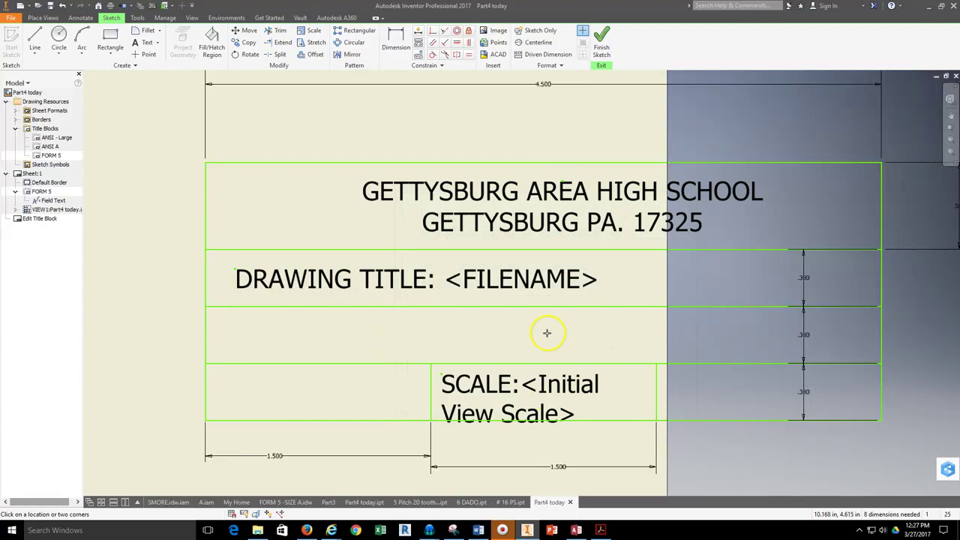
pyautogui.press('Escape')
# Add the text "SHEET NO:" with the Sheet Number sheet property to the last cell of the title block's bottom row.
pyautogui.click(147, 43)
pyautogui.moveTo(664, 373); pyautogui.dragTo(864, 414)
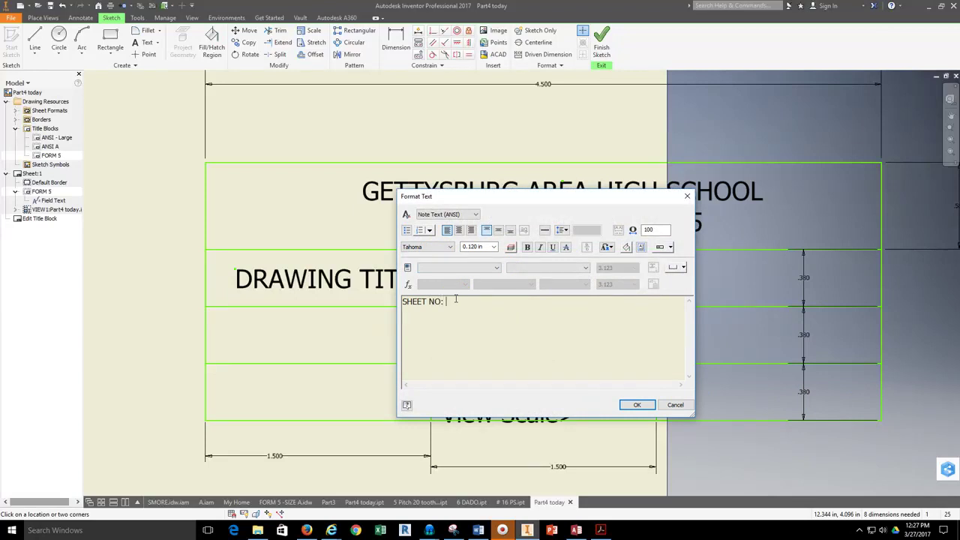
pyautogui.click(484, 268)
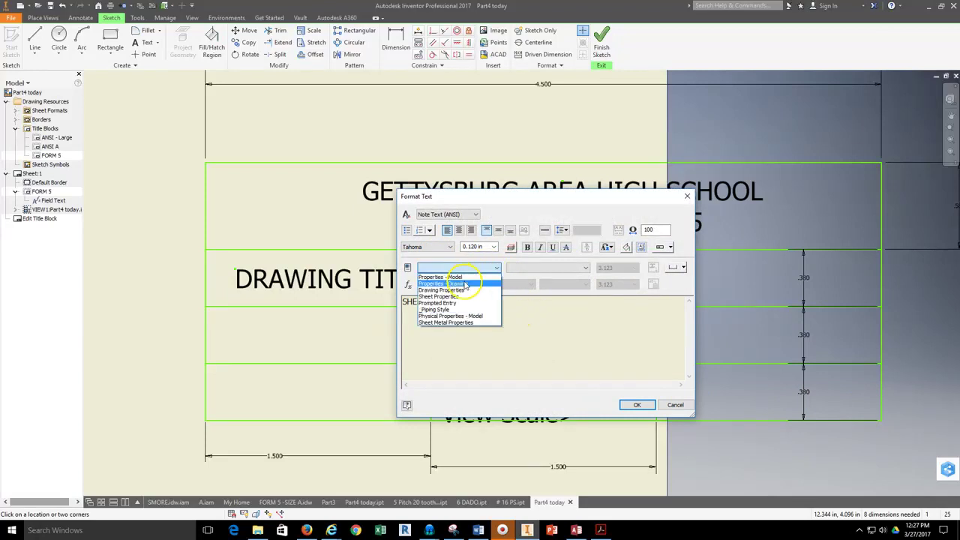
pyautogui.click(450, 287)
pyautogui.click(526, 269)
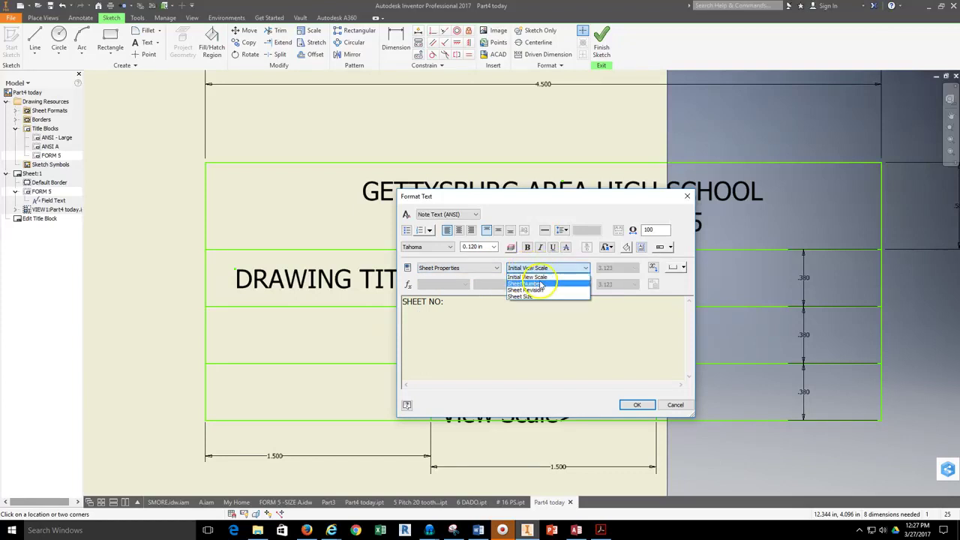
pyautogui.click(534, 288)
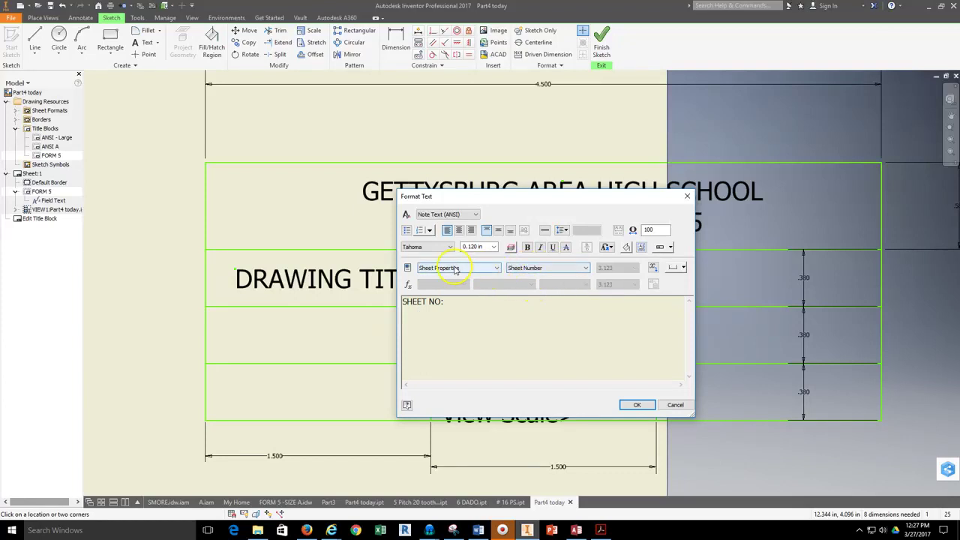
pyautogui.click(653, 268)
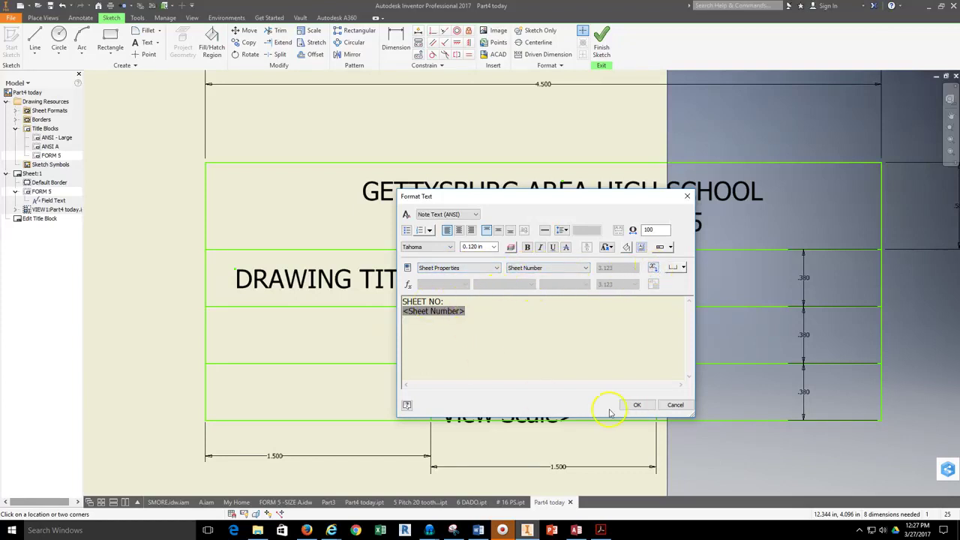
pyautogui.click(635, 405)
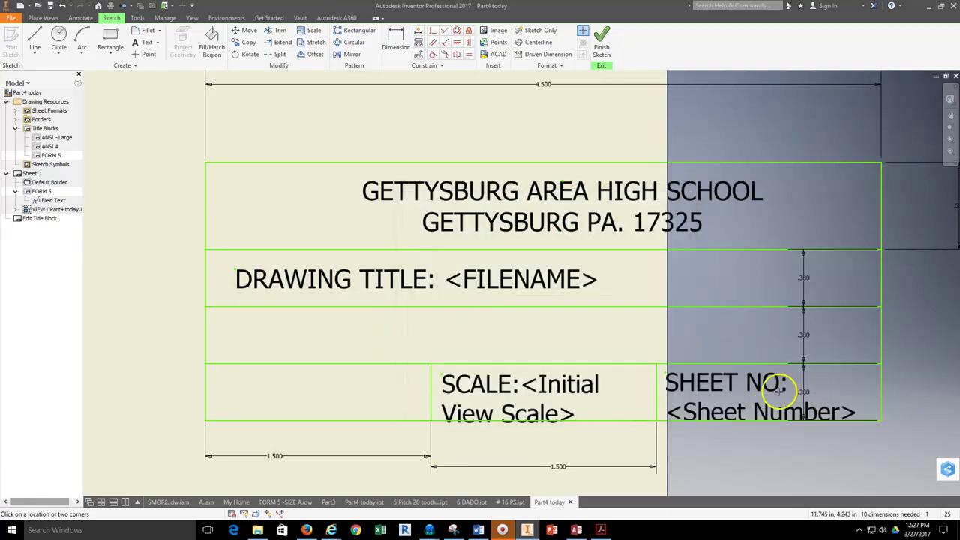
pyautogui.press('Escape')
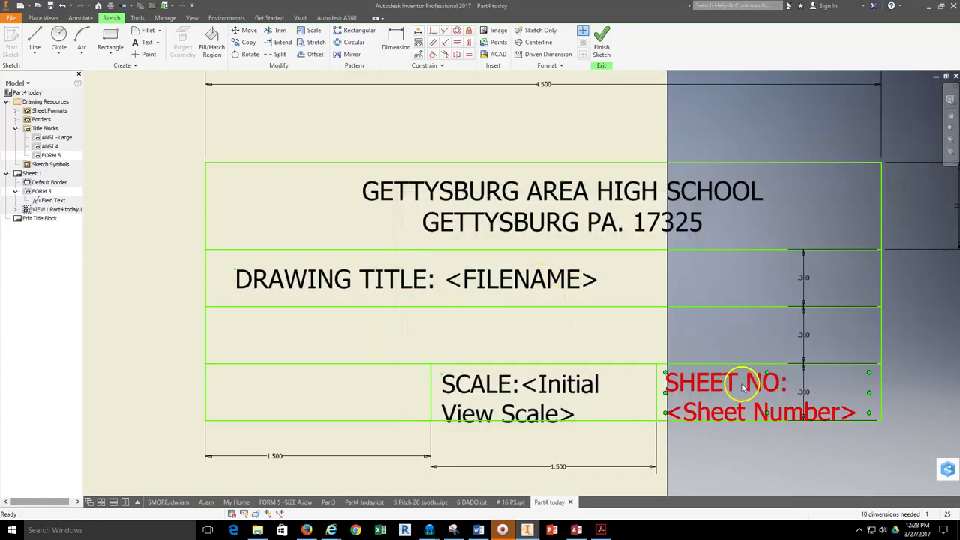
# Widen the sheet number text box until its text fits on one line, and reposition the note within its cell.
pyautogui.moveTo(871, 392); pyautogui.dragTo(944, 385)
pyautogui.scroll(-3, 827, 393)
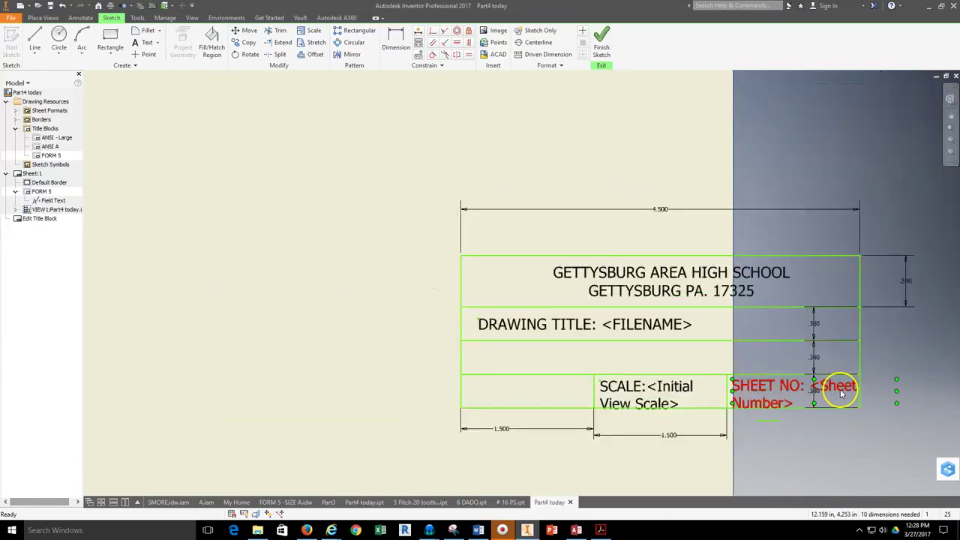
pyautogui.moveTo(840, 385); pyautogui.dragTo(539, 382, button='middle')
pyautogui.moveTo(550, 379); pyautogui.dragTo(597, 378)
pyautogui.click(432, 448)
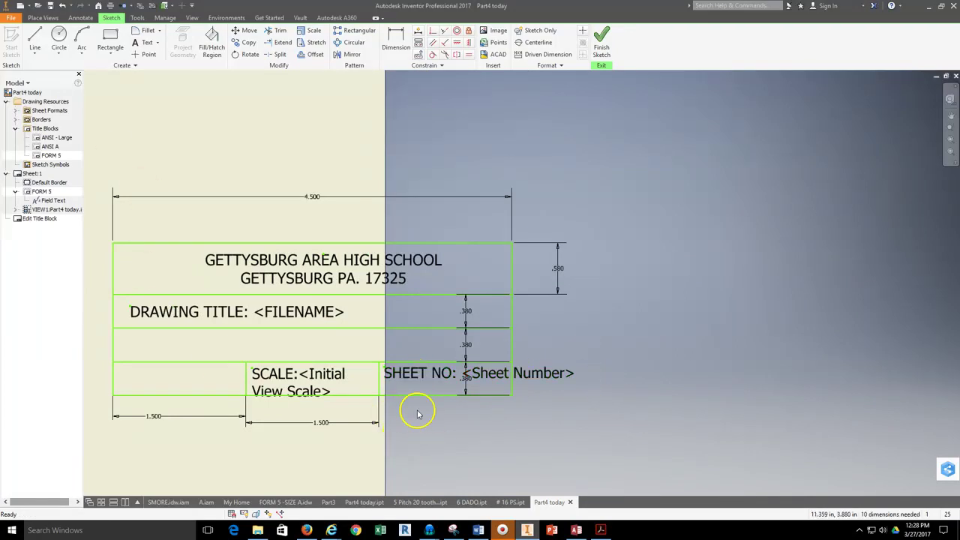
pyautogui.moveTo(402, 373); pyautogui.dragTo(407, 380)
# Widen the scale text box so its text fits on one line, and move the note down to centre it in its row.
pyautogui.click(276, 376)
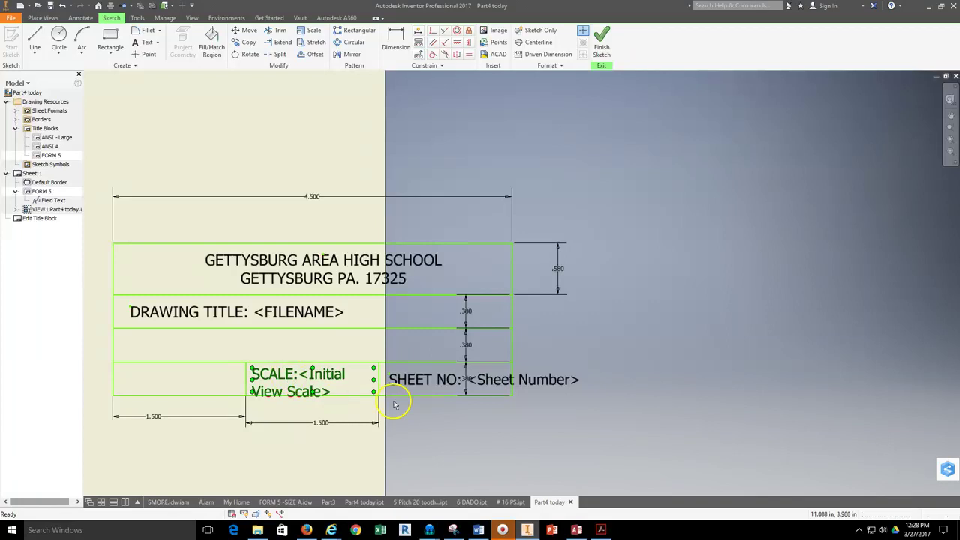
pyautogui.moveTo(373, 379); pyautogui.dragTo(457, 379)
pyautogui.scroll(-4, 317, 373)
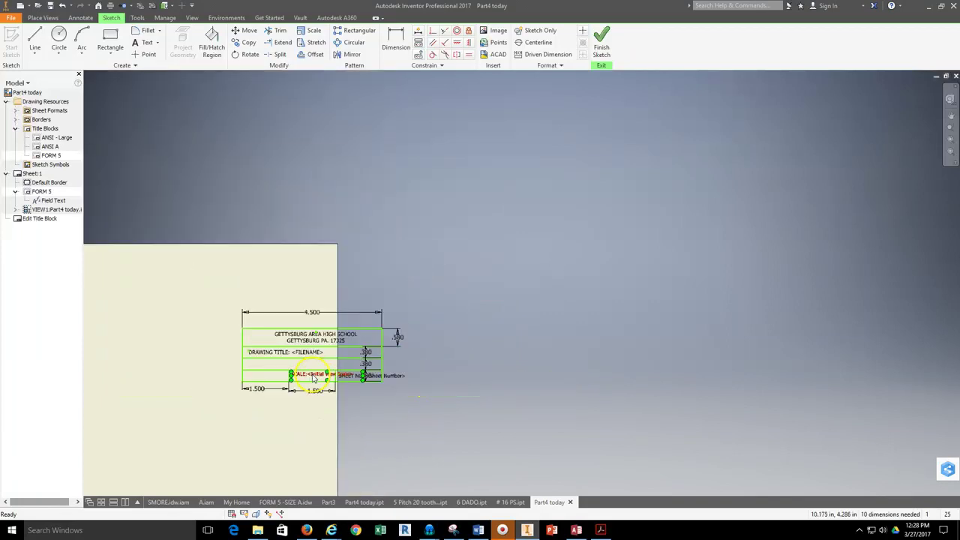
pyautogui.scroll(5, 314, 378)
pyautogui.moveTo(316, 378); pyautogui.dragTo(316, 386)
pyautogui.scroll(-2, 467, 438)
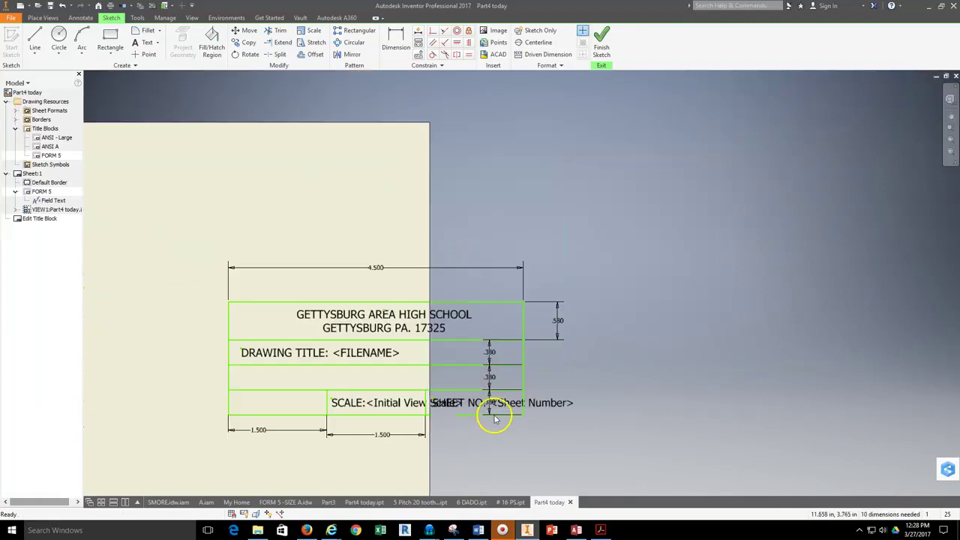
# Finish the title block sketch, save the edits to FORM 5, and check the scale and sheet number fields on the sheet.
pyautogui.click(601, 49)
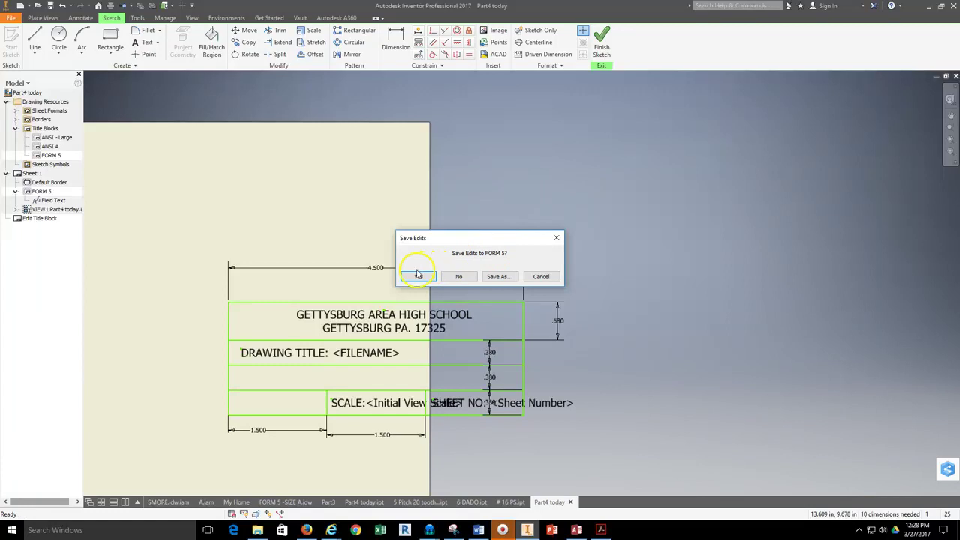
pyautogui.click(416, 274)
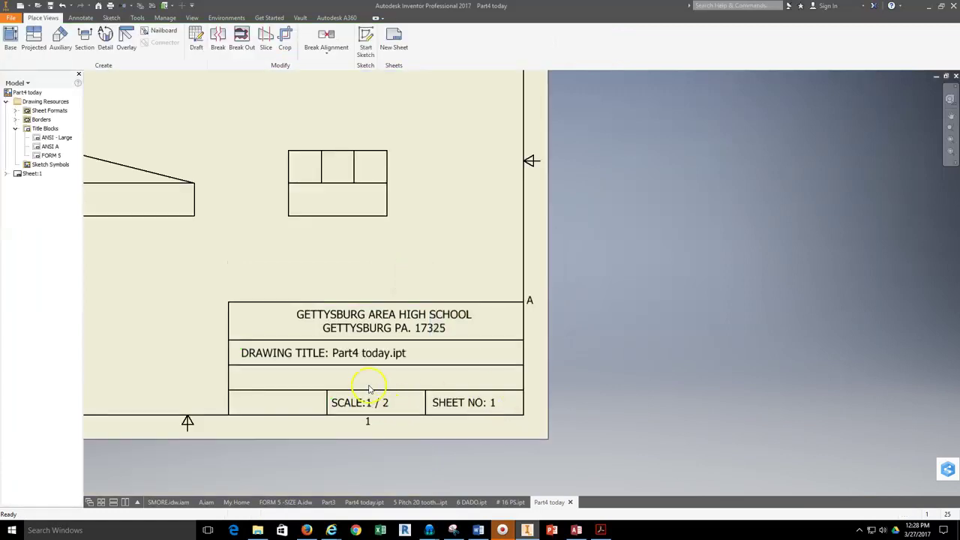
pyautogui.scroll(-4, 366, 323)
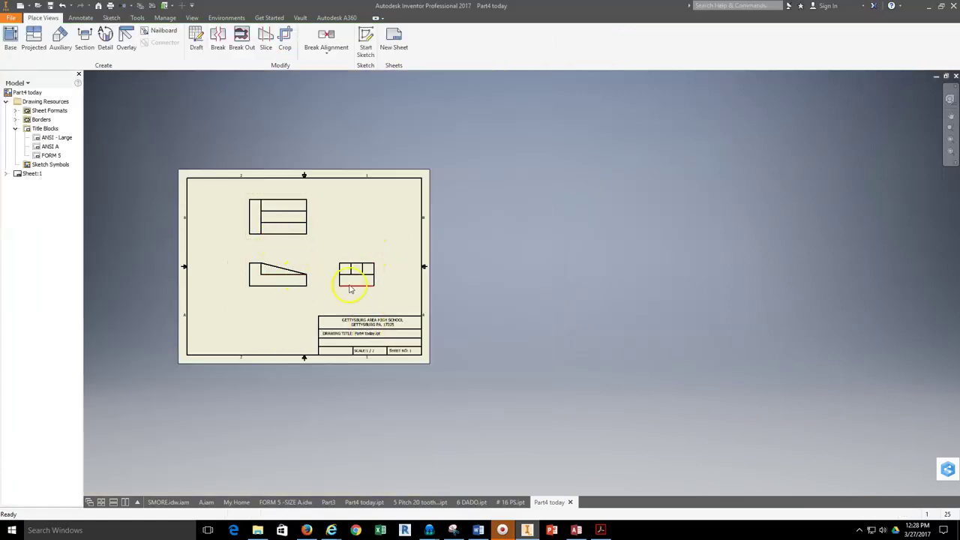
pyautogui.scroll(3, 341, 288)
pyautogui.scroll(3, 388, 409)
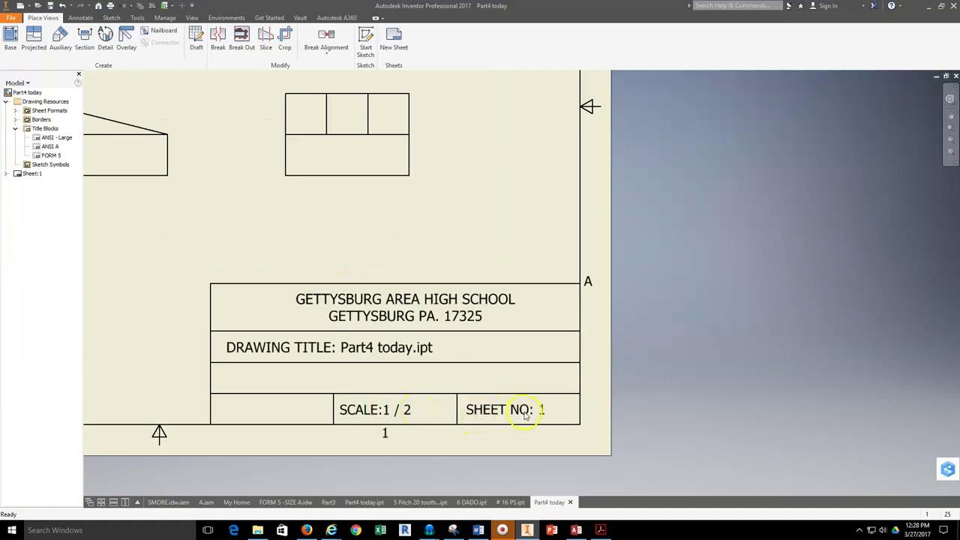
pyautogui.scroll(-3, 492, 413)
pyautogui.moveTo(389, 363); pyautogui.dragTo(542, 365, button='middle')
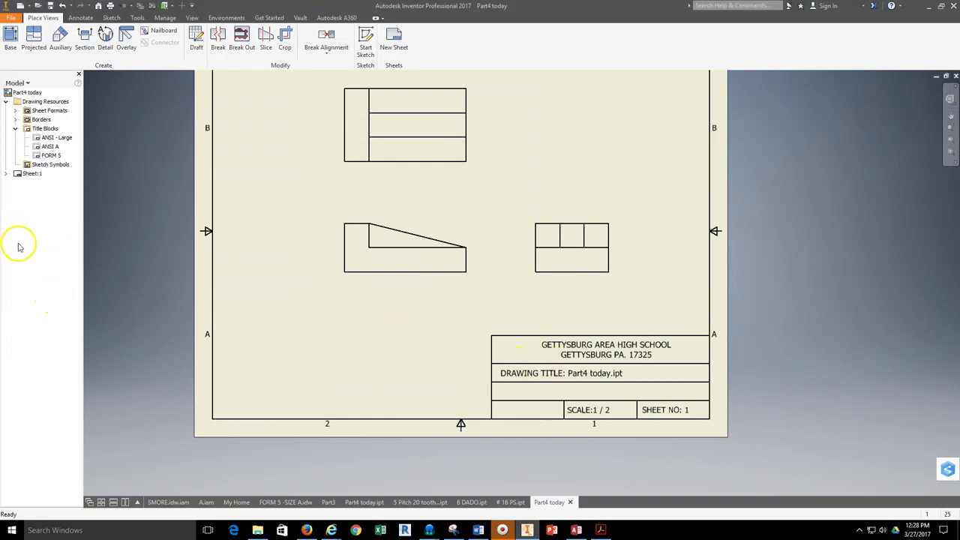
pyautogui.rightClick(27, 211)
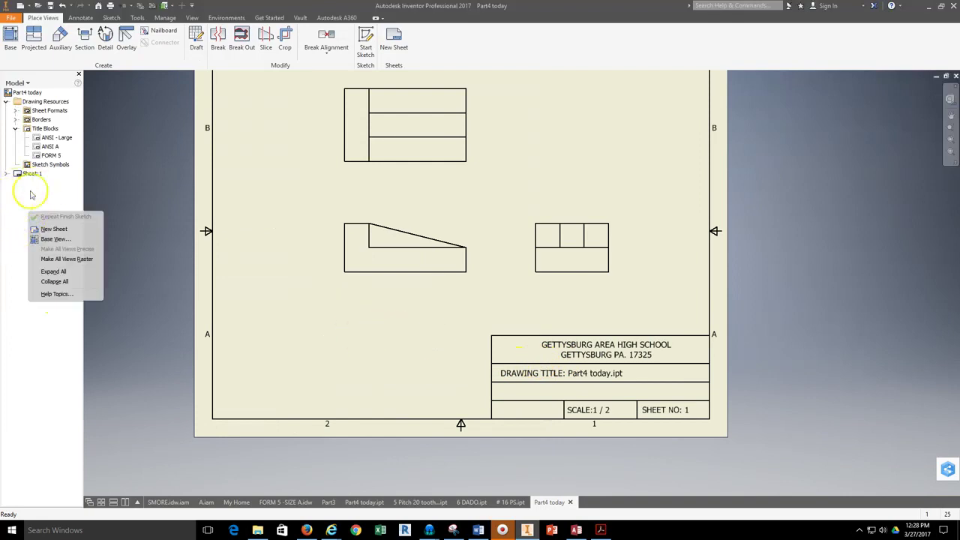
# Add a second sheet to the drawing and check the sheet number field in its title block.
pyautogui.click(51, 229)
pyautogui.moveTo(669, 494); pyautogui.dragTo(456, 384, button='middle')
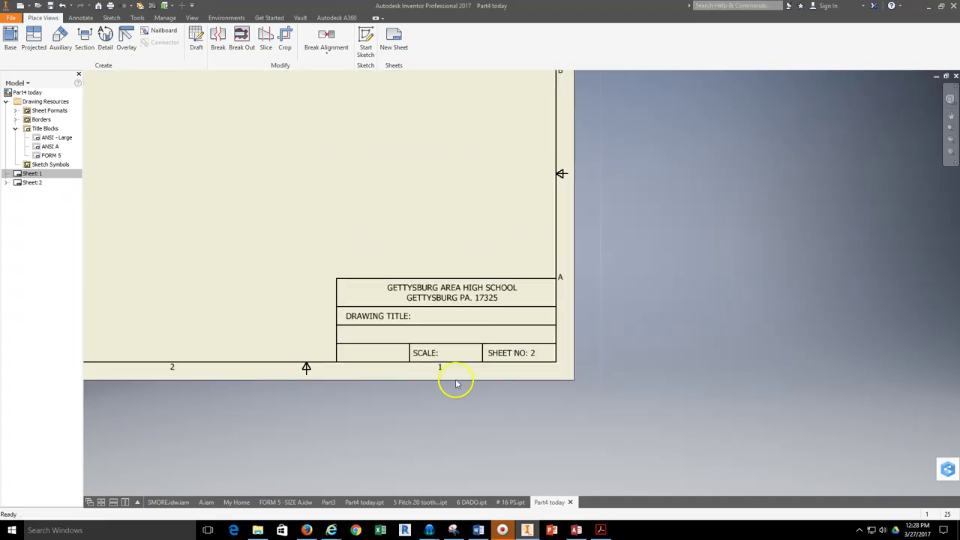
pyautogui.scroll(-3, 486, 343)
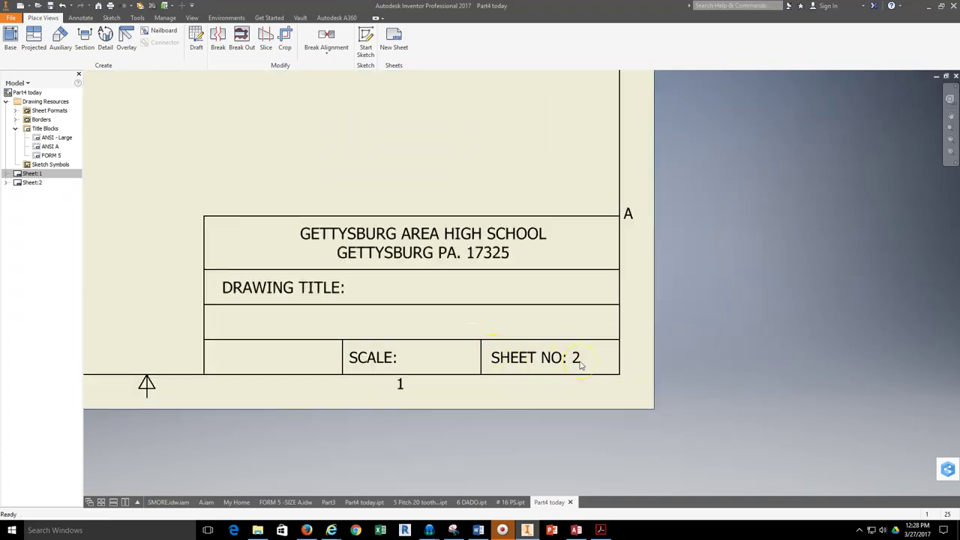
# Place a front base view of # 16 PS.ipt with projected top and right side views on Sheet:2, and check the title block fields.
pyautogui.scroll(2, 489, 320)
pyautogui.scroll(2, 406, 262)
pyautogui.moveTo(407, 263)
pyautogui.mouseDown(button='middle')
pyautogui.moveTo(608, 364)
pyautogui.moveTo(467, 337)
pyautogui.mouseUp(button='middle')
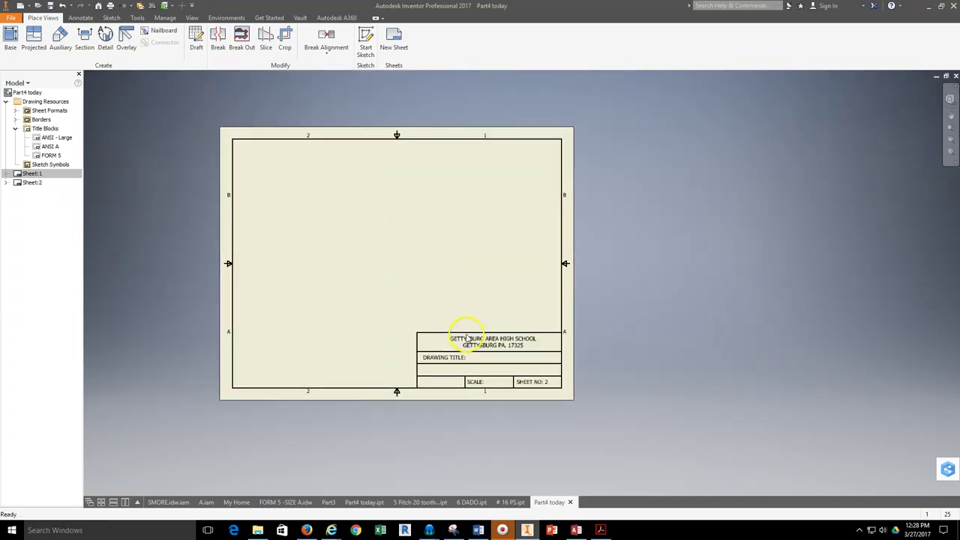
pyautogui.click(10, 36)
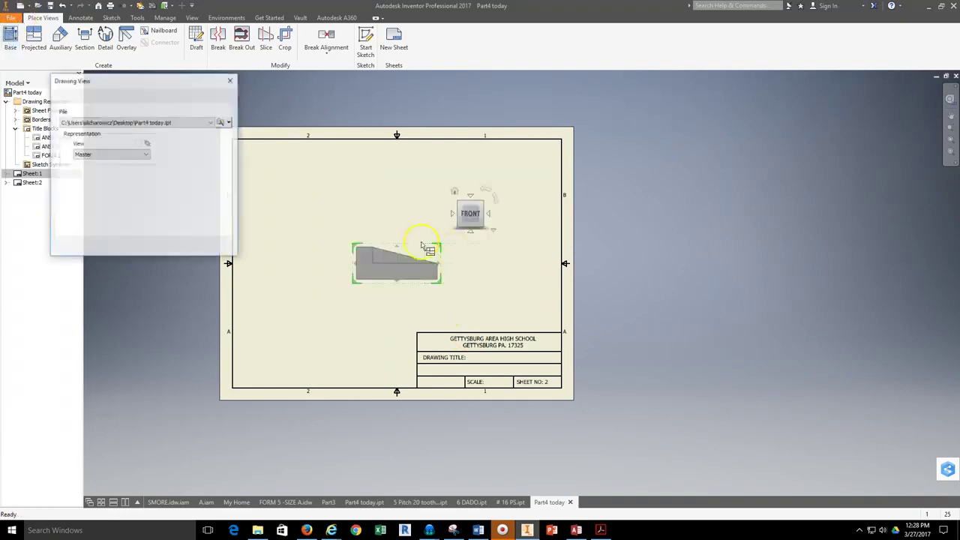
pyautogui.click(210, 122)
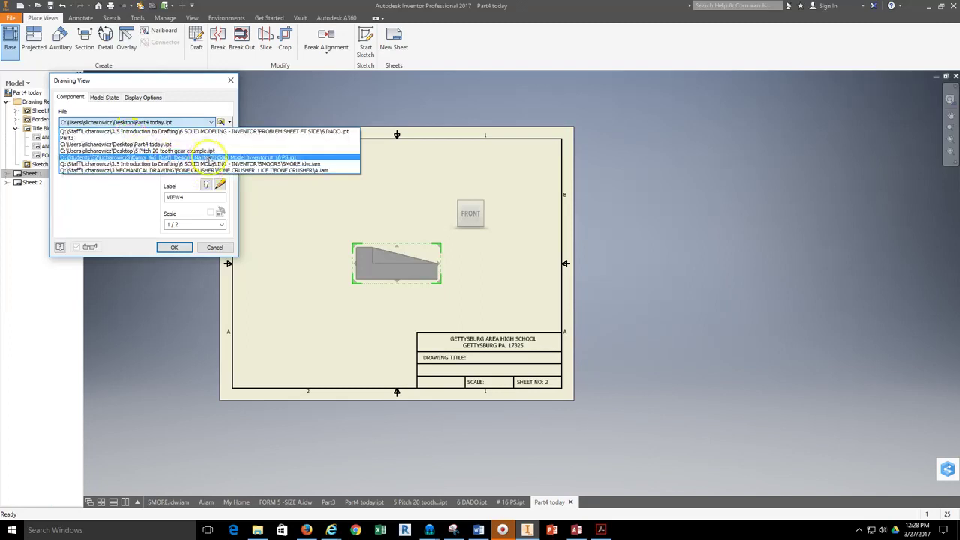
pyautogui.click(223, 158)
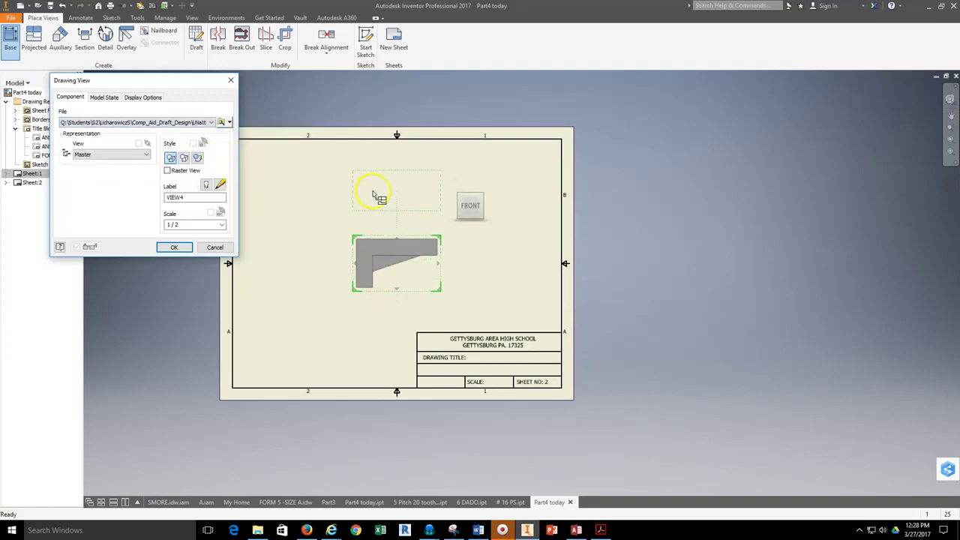
pyautogui.click(375, 195)
pyautogui.click(489, 261)
pyautogui.click(176, 248)
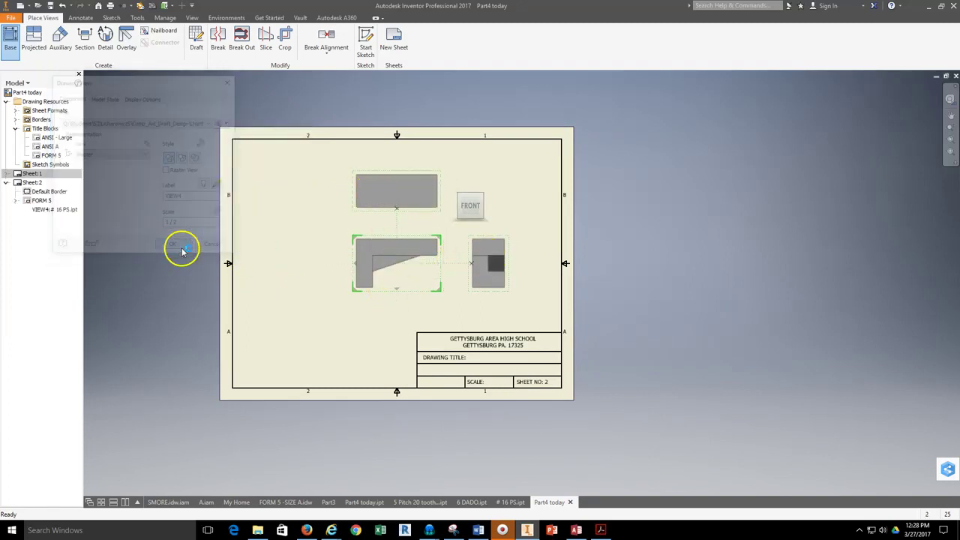
pyautogui.scroll(-5, 517, 383)
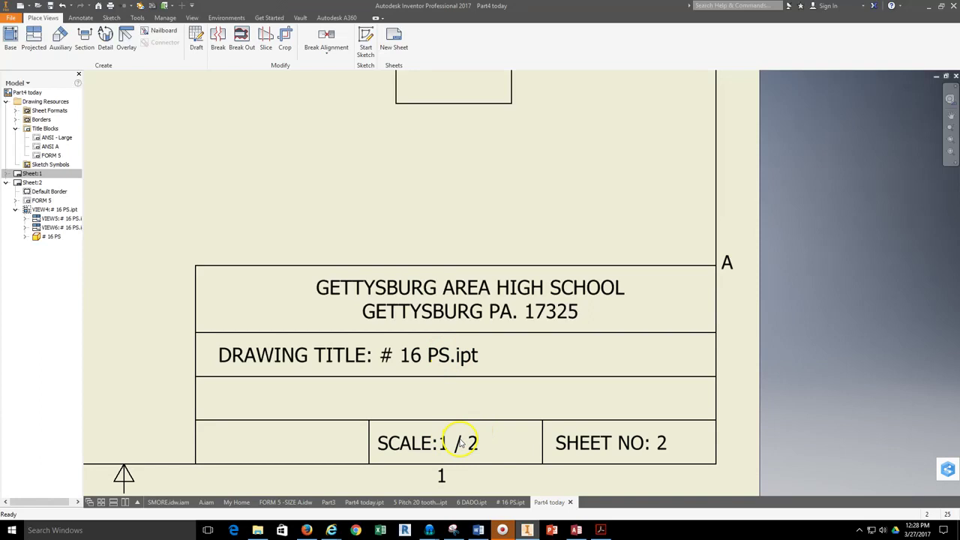
pyautogui.scroll(5, 402, 295)
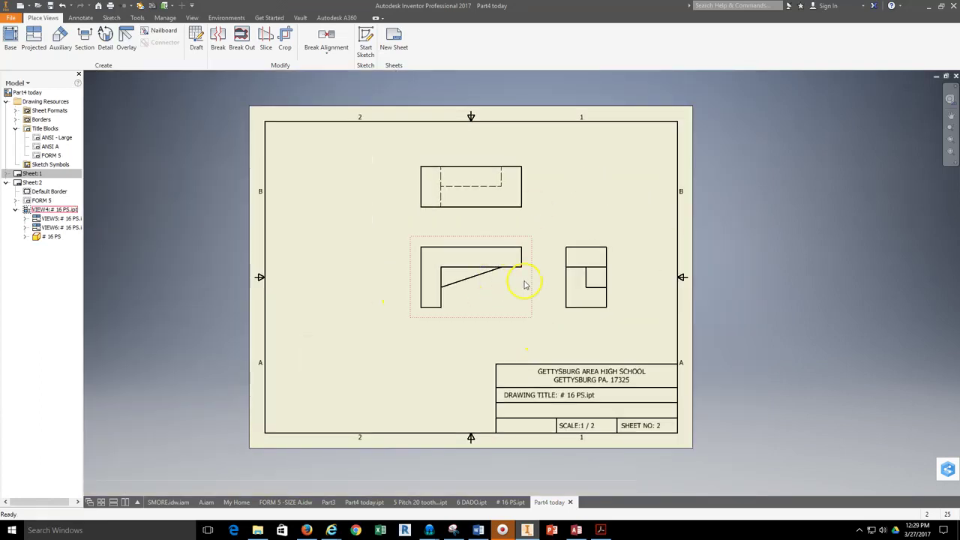